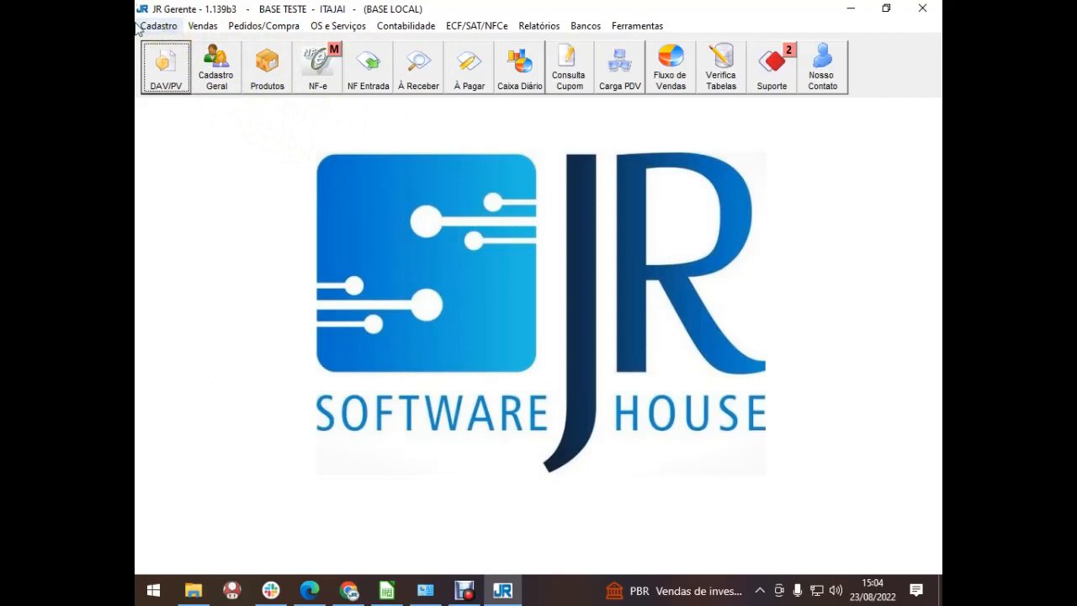
Open the user registration, enter TESTE as the user and fill in the account password
left_click(157, 28)
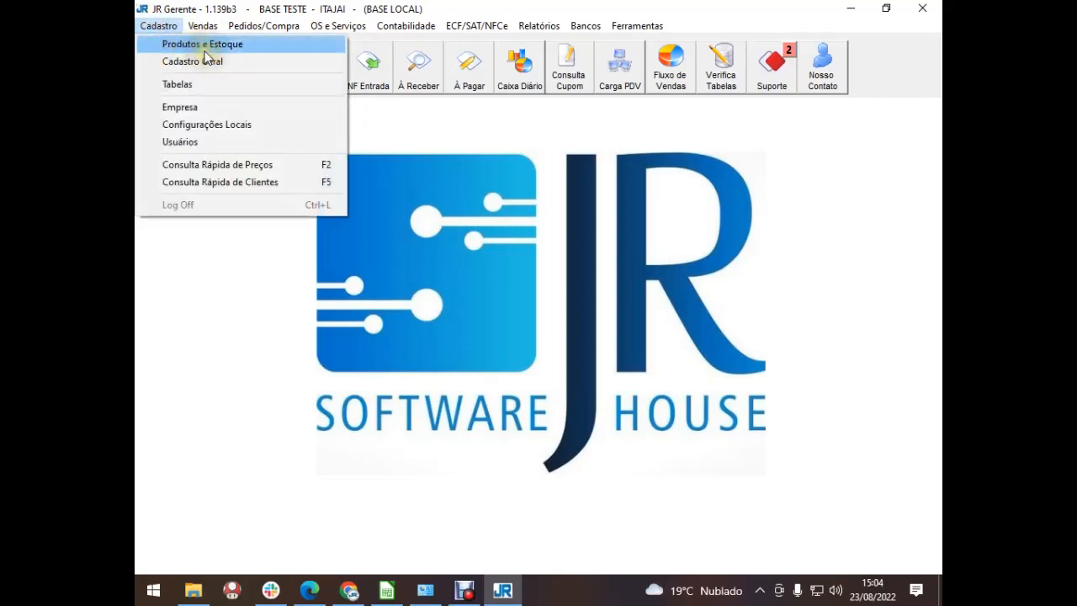
left_click(195, 141)
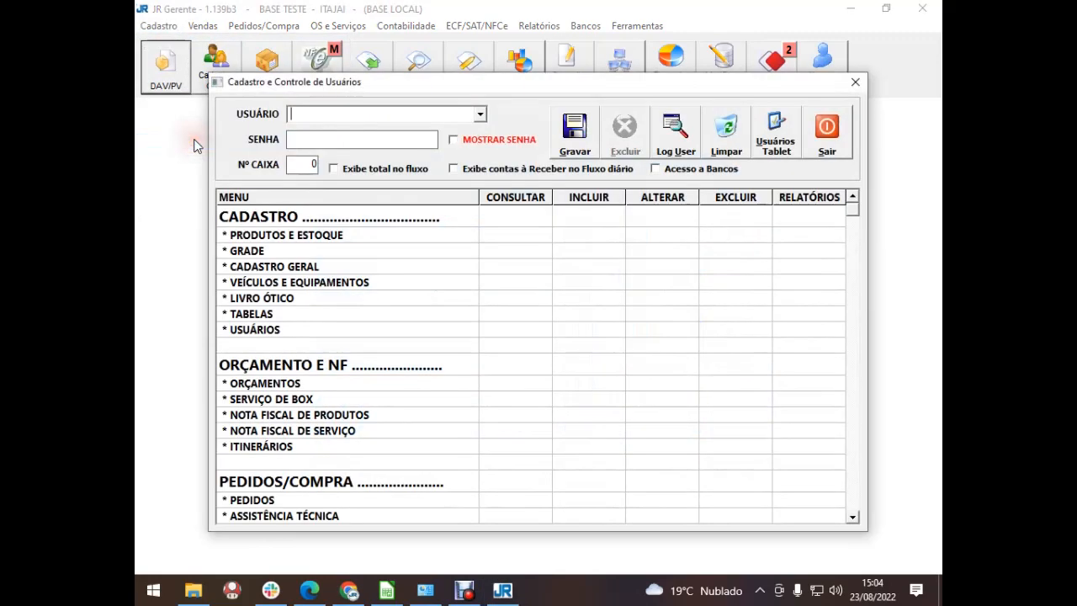
left_click(296, 115)
type("TESTE")
key("Tab")
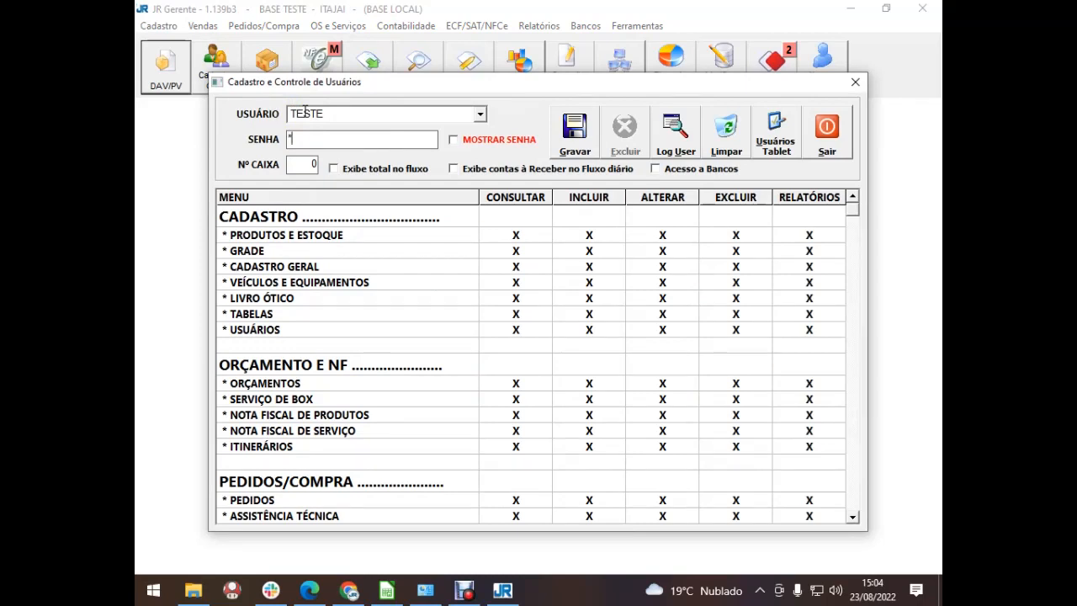
type("1")
left_click(486, 143)
left_click(487, 143)
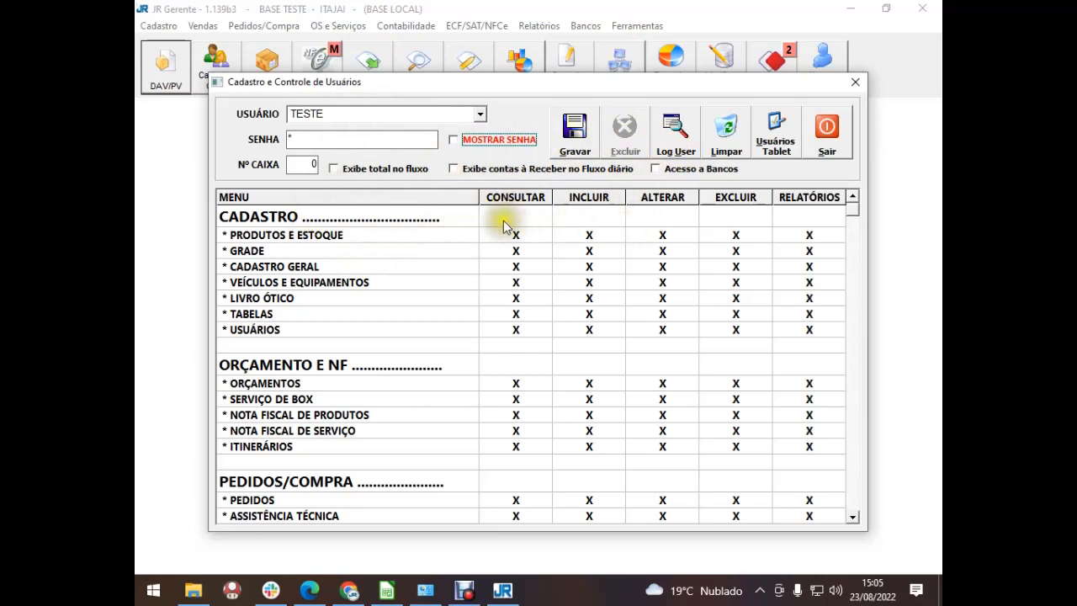
Try clearing each Produtos e Estoque permission in the access grid and restoring it
left_click(516, 242)
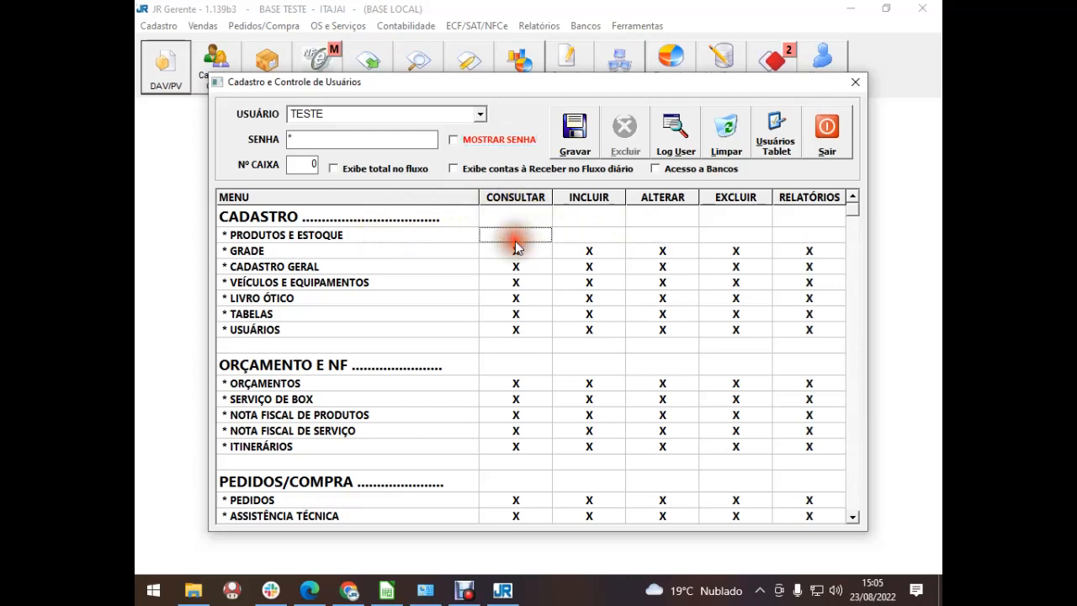
left_click(593, 236)
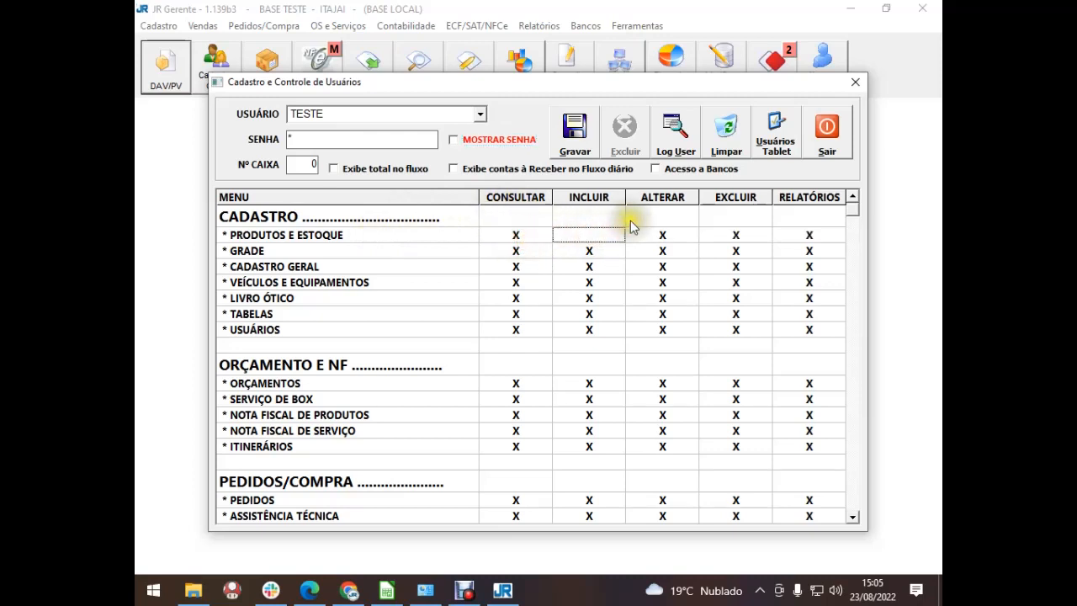
left_click(674, 237)
left_click(744, 236)
left_click(810, 237)
left_click(517, 237)
left_click(518, 239)
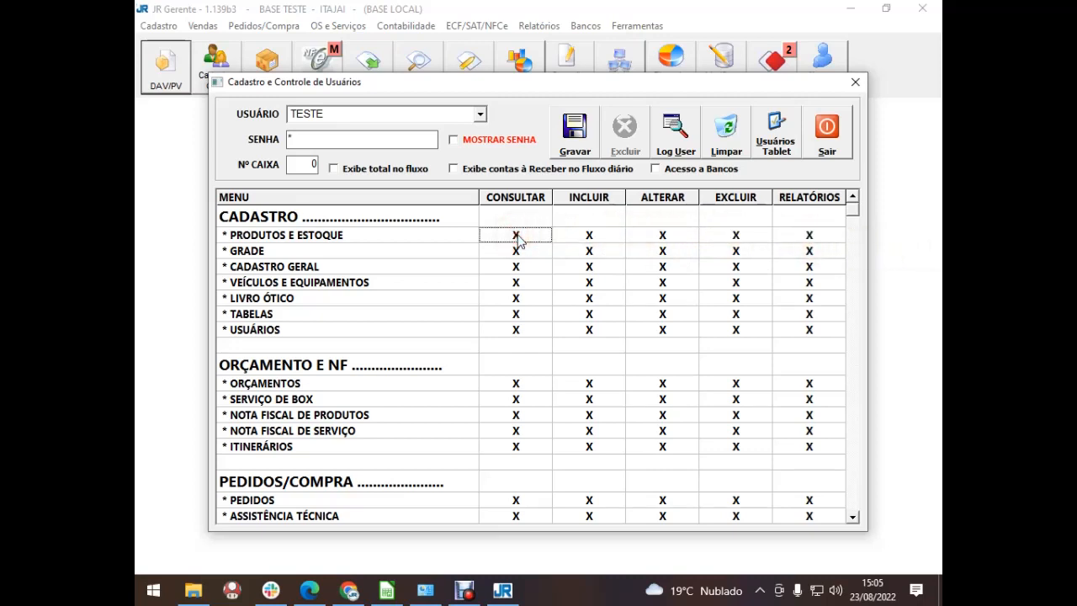
left_click(517, 238)
left_click(512, 236)
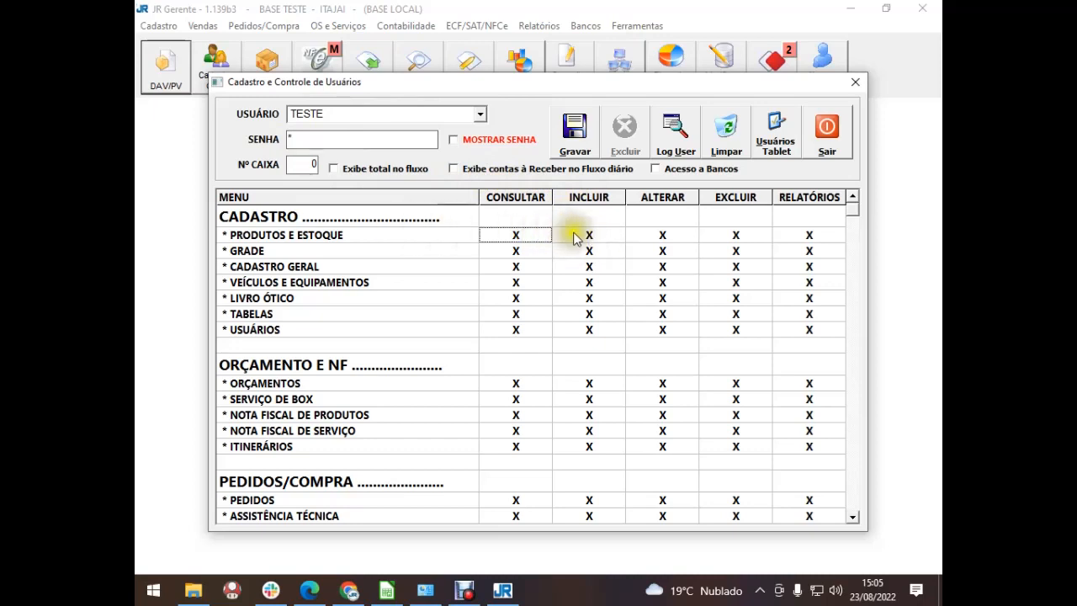
Remove the Incluir, Alterar, Excluir and Relatórios permissions from Produtos e Estoque, keeping only Consultar
left_click(602, 234)
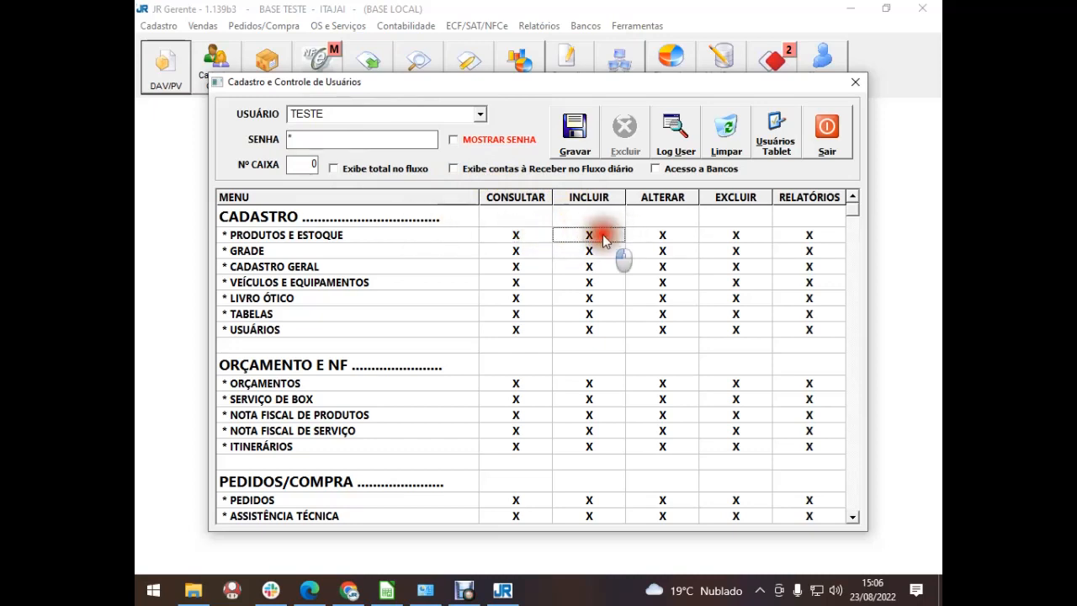
left_click(674, 237)
left_click(733, 238)
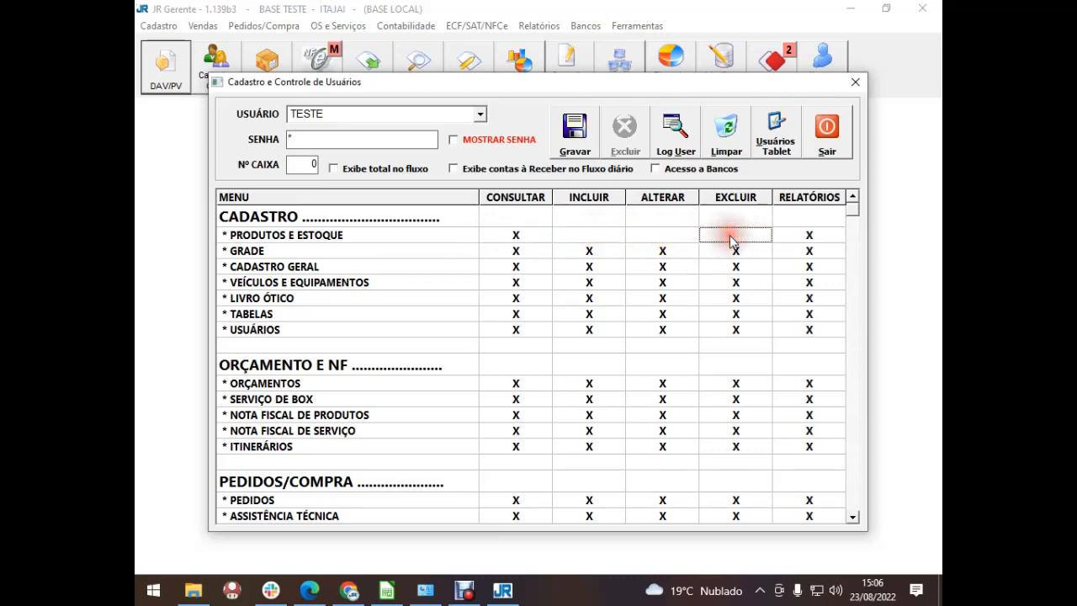
left_click(808, 240)
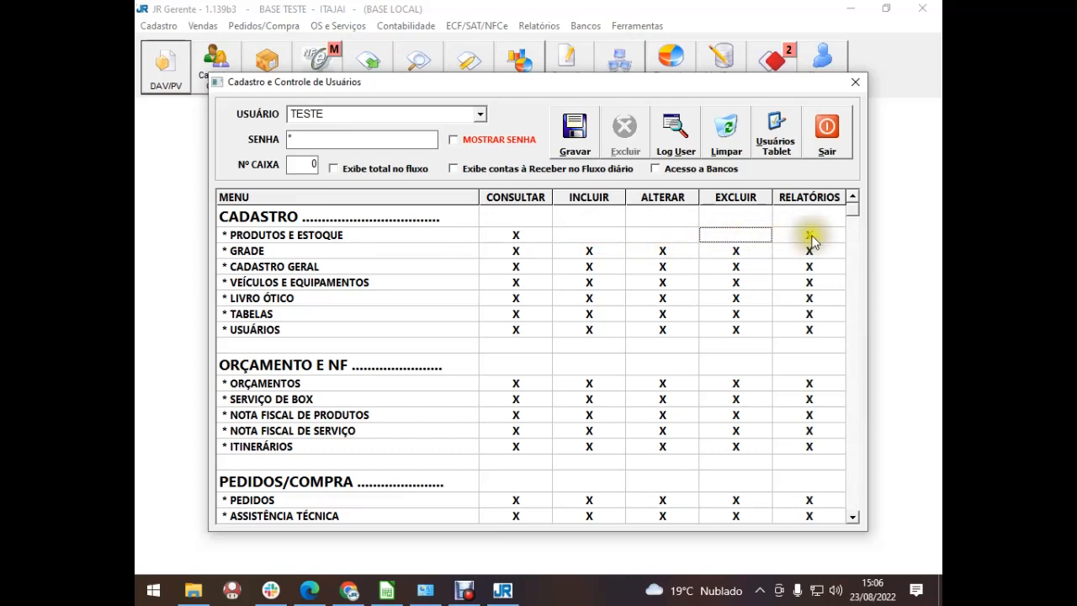
left_click(810, 240)
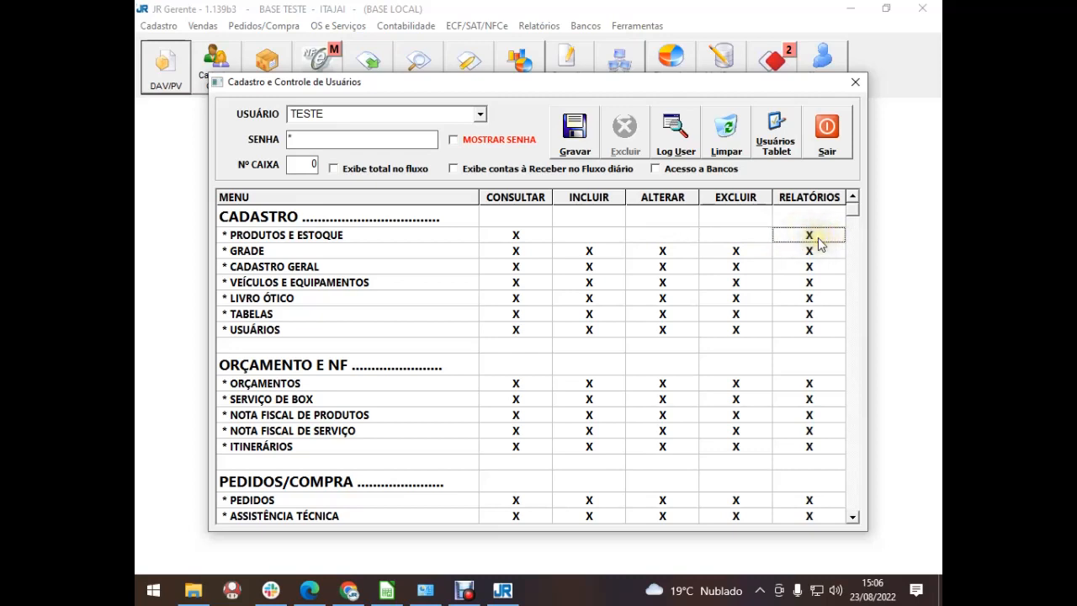
left_click(815, 242)
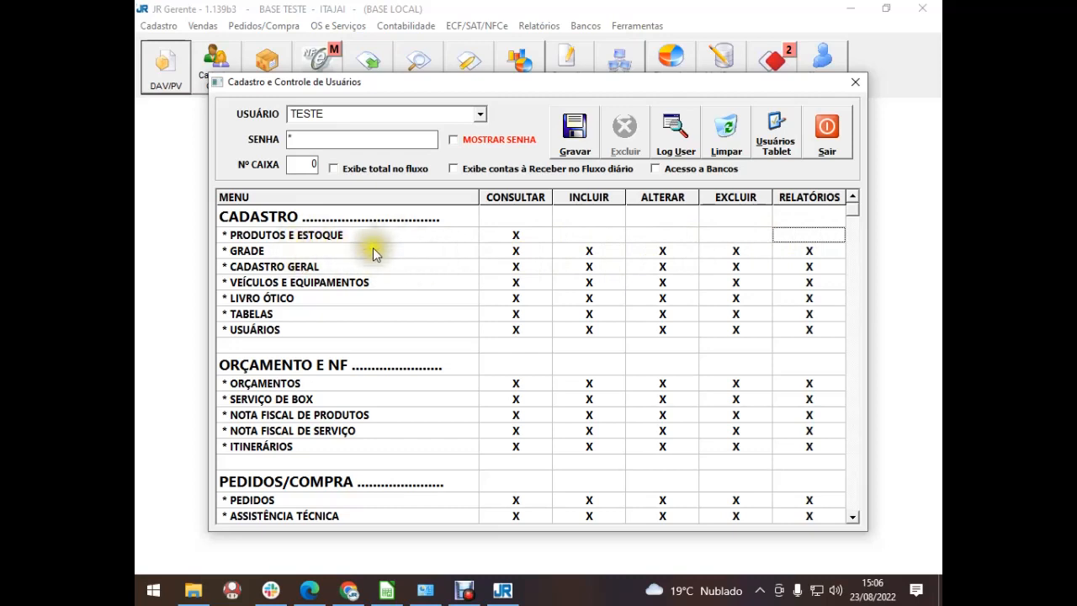
Remove all Grade permissions and limit Cadastro Geral to Consultar and Incluir
left_click(515, 251)
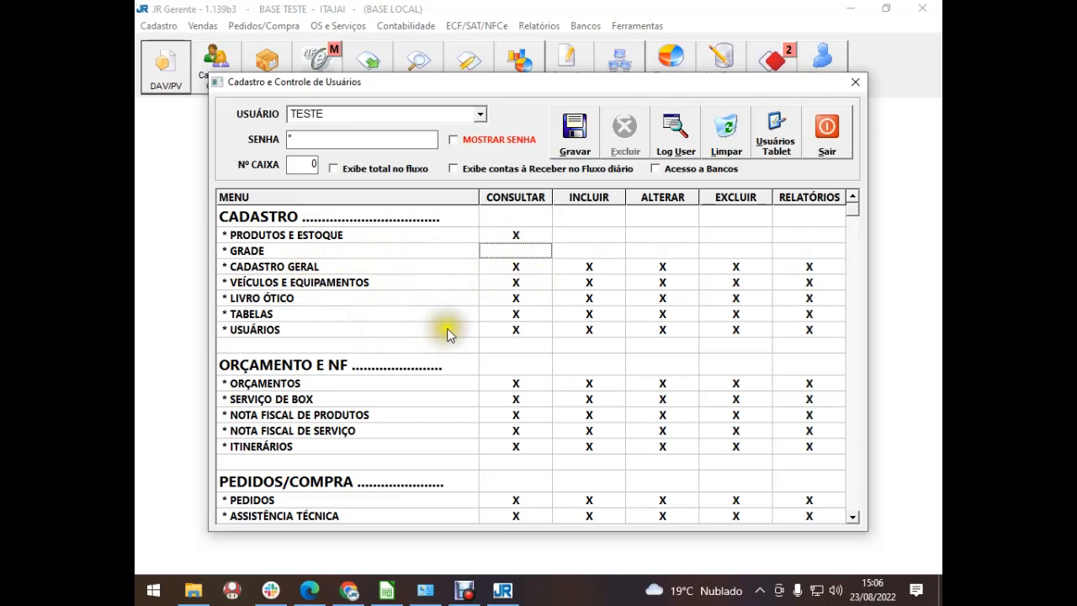
left_click(532, 268)
left_click(531, 268)
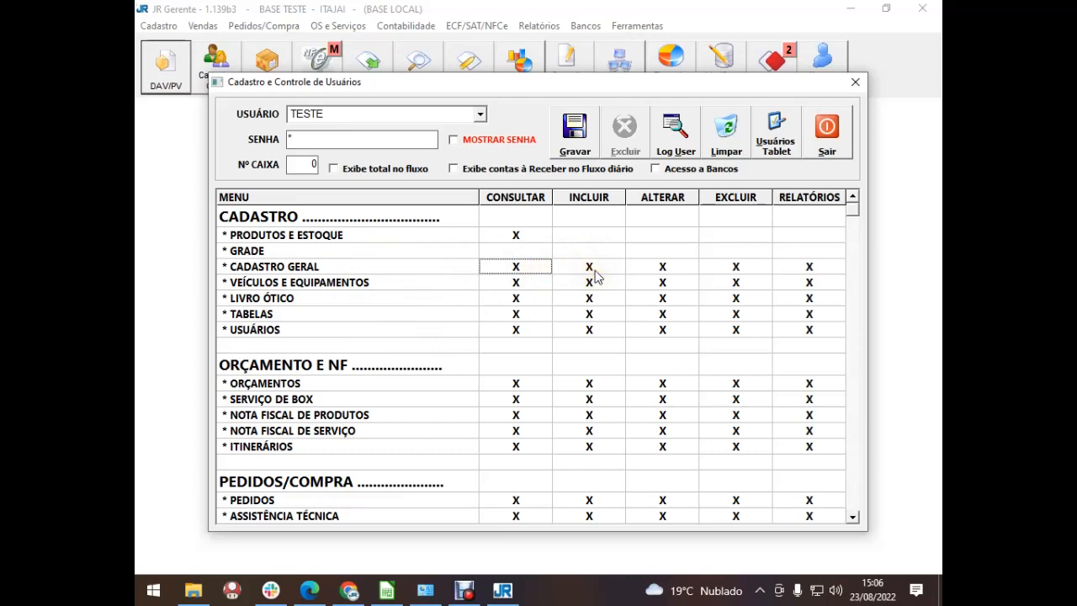
left_click(662, 267)
left_click(722, 267)
left_click(810, 266)
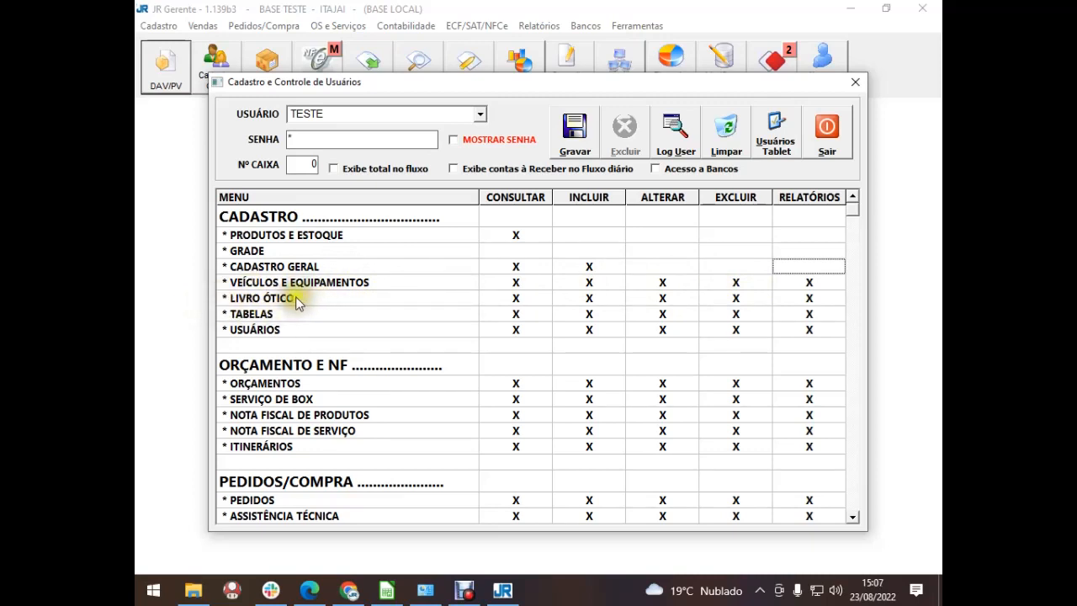
Remove every permission from Livro Ótico, Tabelas and Usuários in the Cadastro group
left_click(515, 303)
left_click(515, 305)
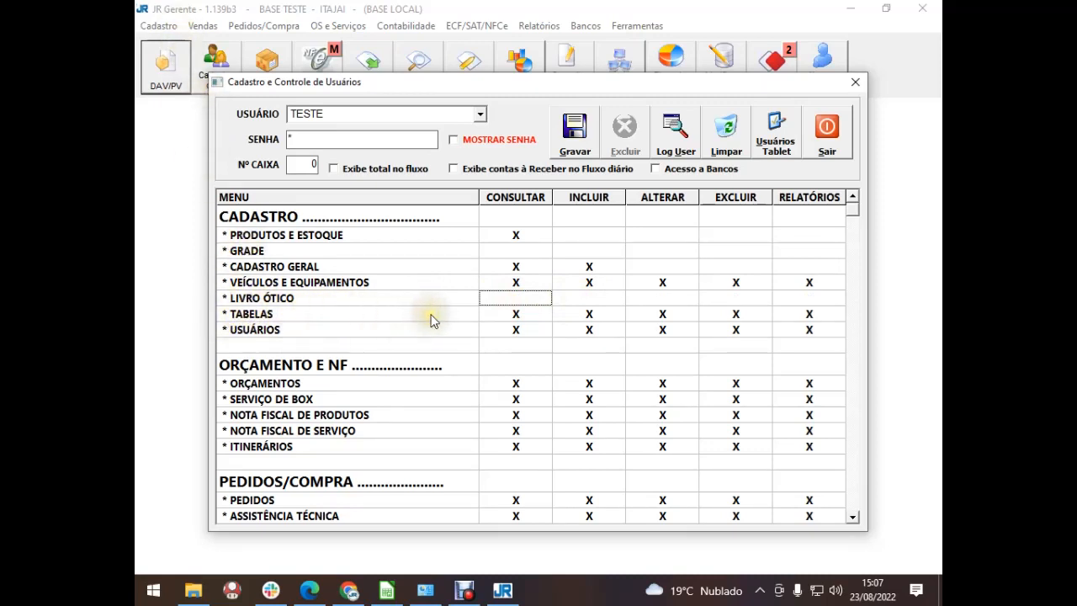
left_click(514, 314)
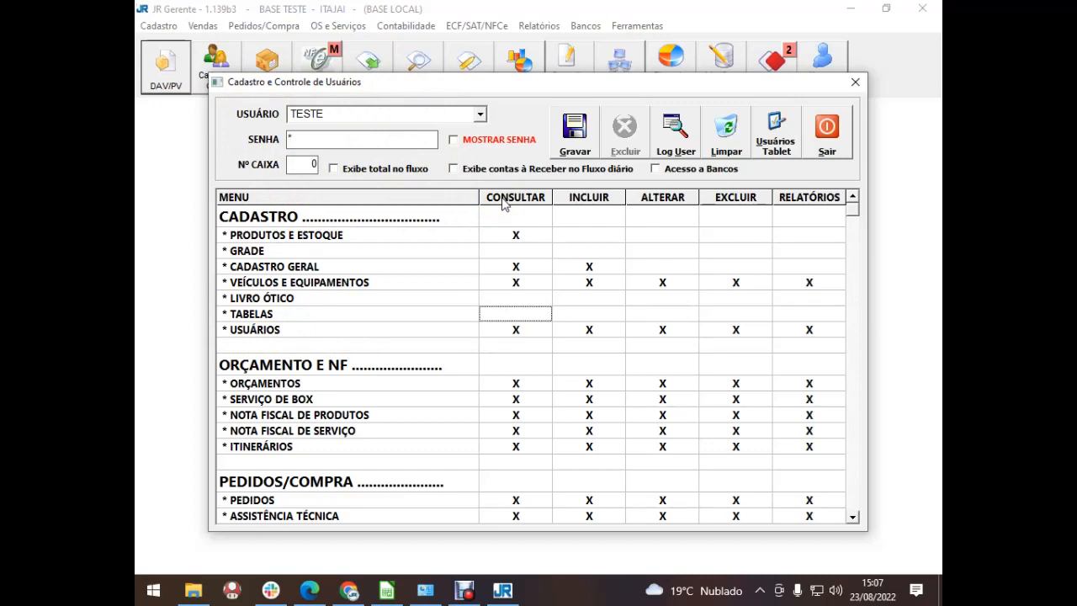
left_click(513, 332)
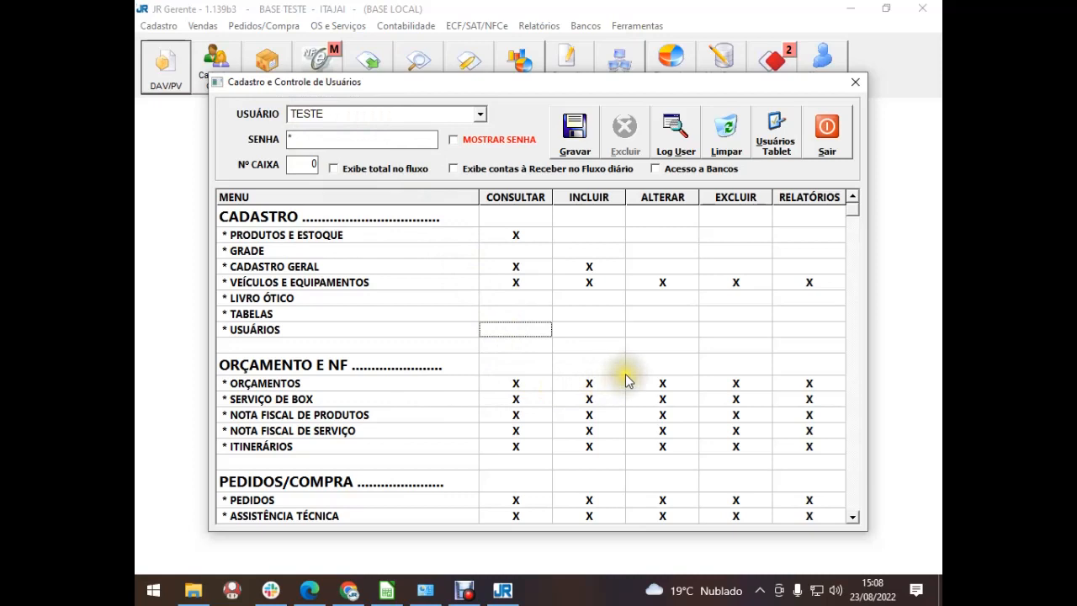
Try removing the Alterar and Excluir permissions from Orçamentos
left_click(660, 389)
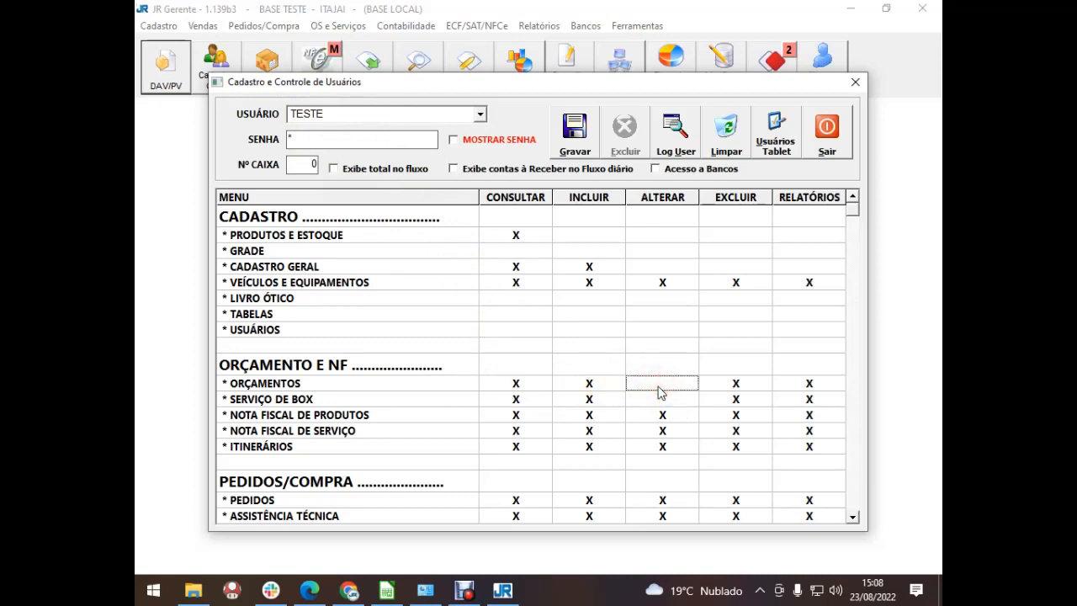
left_click(734, 391)
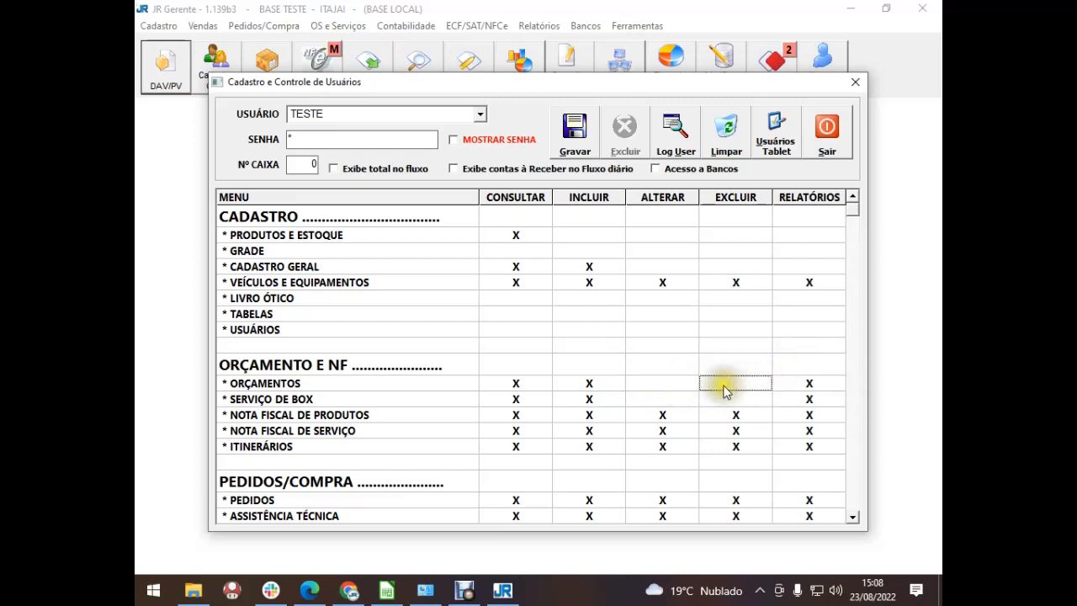
left_click(680, 386)
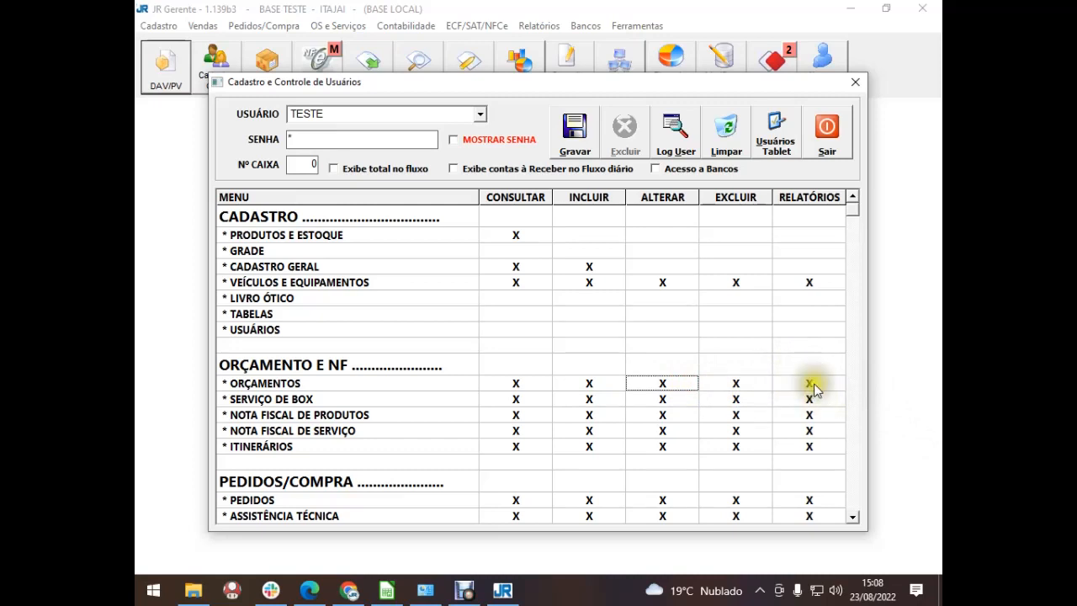
Remove every permission from Nota Fiscal de Produtos, Nota Fiscal de Serviço and Itinerários
left_click(519, 419)
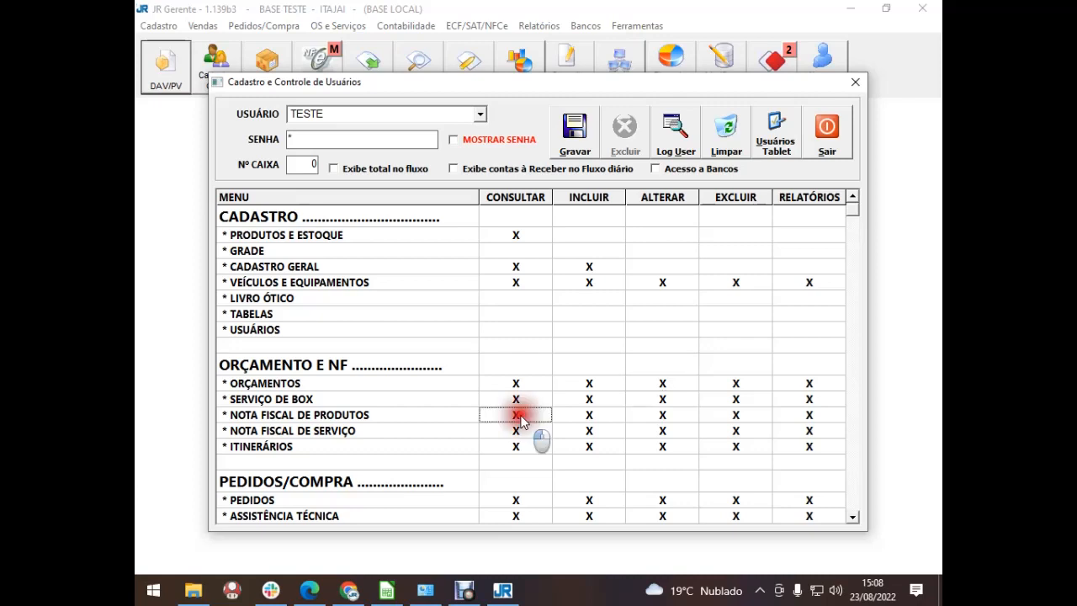
left_click(519, 419)
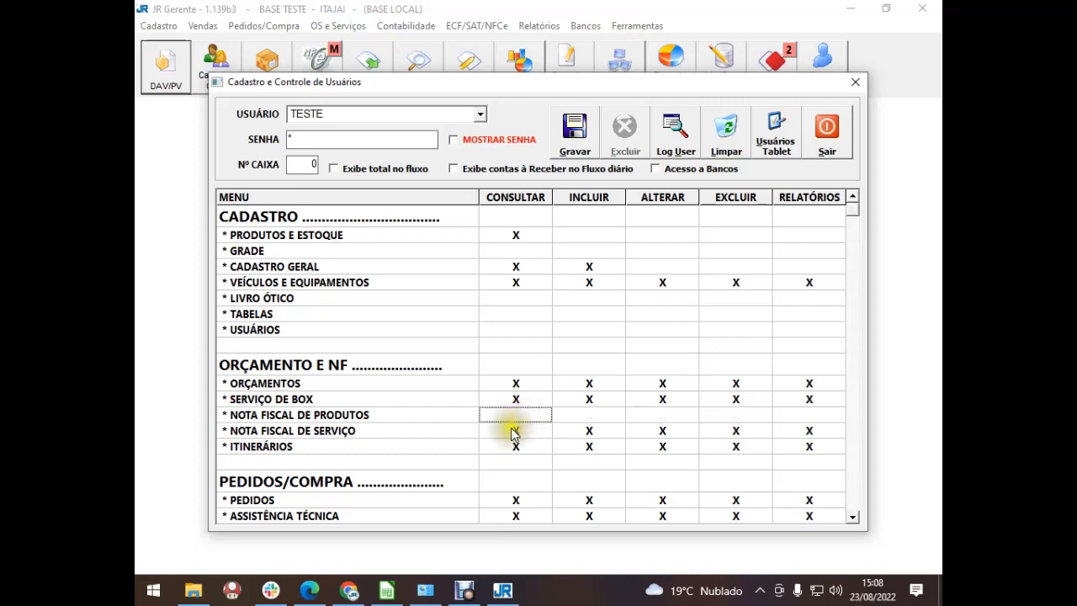
left_click(516, 433)
left_click(516, 431)
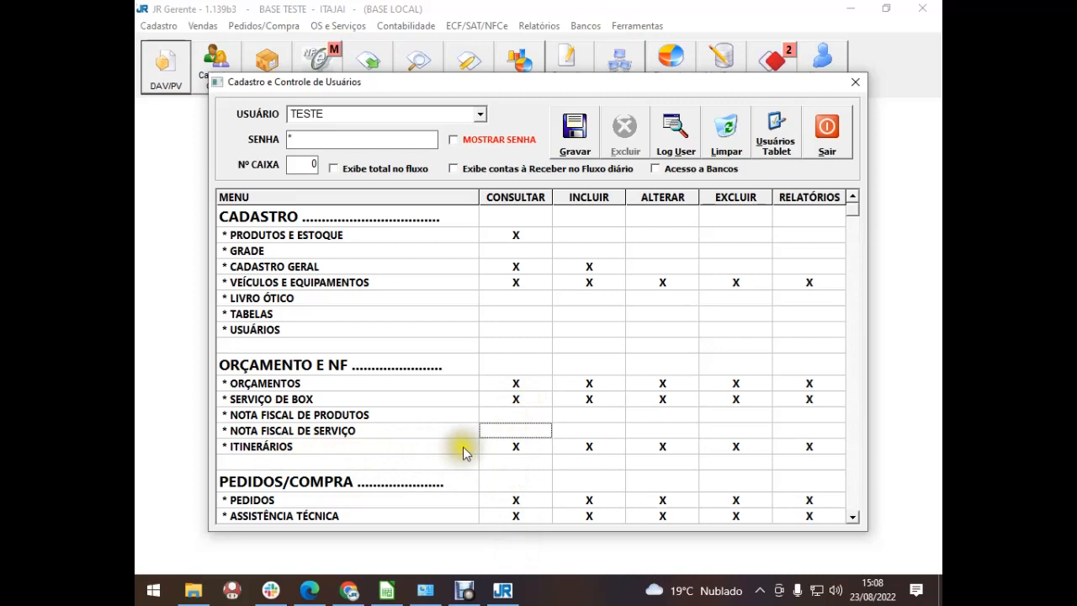
left_click(521, 450)
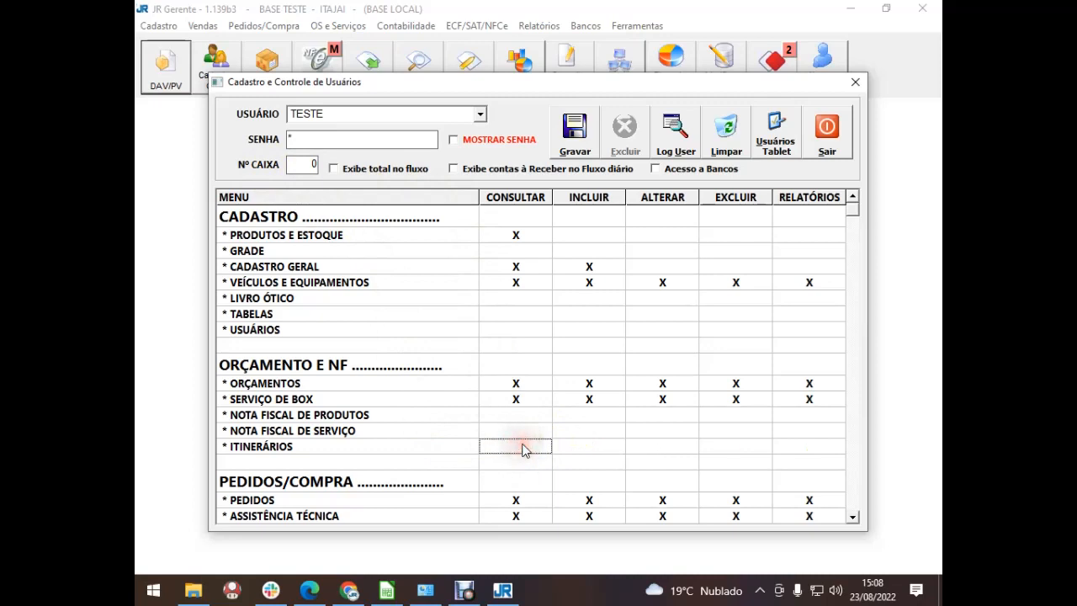
left_click(521, 450)
left_click(522, 449)
Remove every permission from Pedidos, Assistência Técnica and Entregas in the Pedidos/Compra group
left_click(853, 517)
left_click(854, 516)
left_click(853, 517)
left_click(853, 517)
left_click(853, 517)
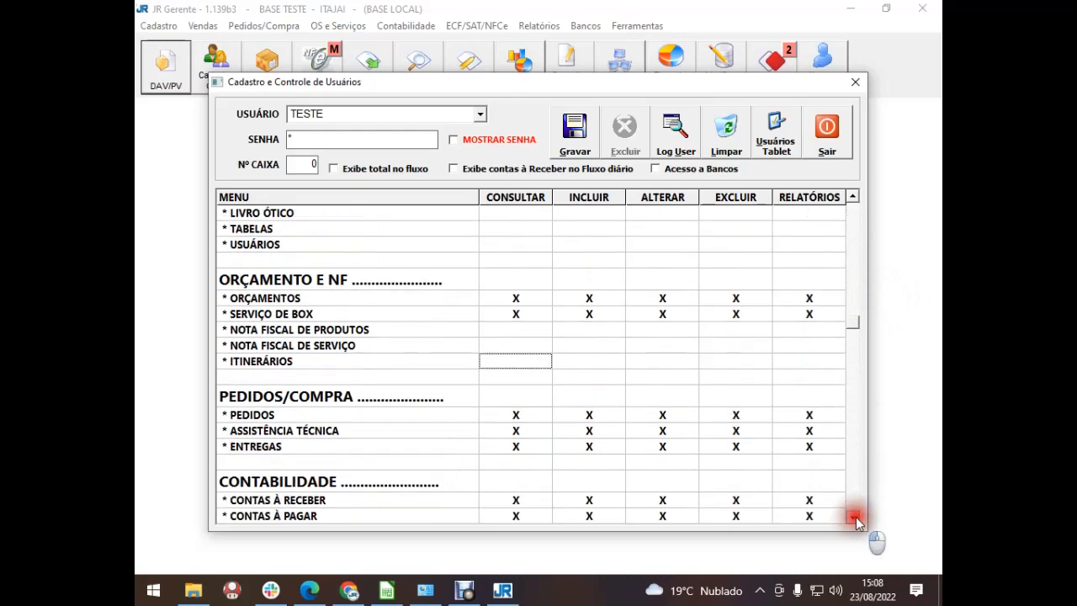
left_click(854, 517)
left_click(854, 517)
left_click(853, 517)
left_click(853, 517)
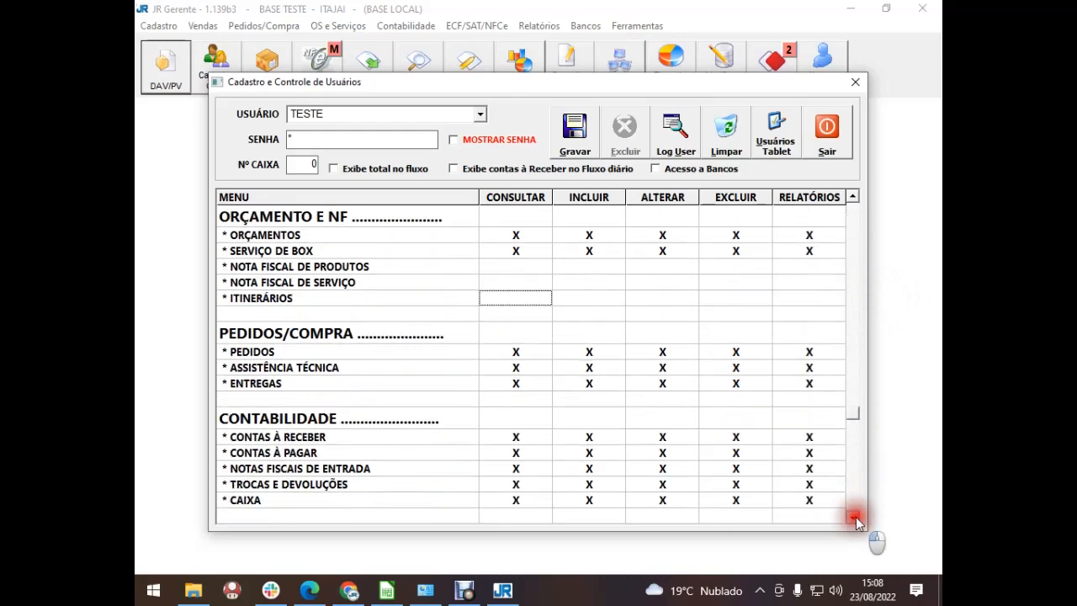
left_click(854, 517)
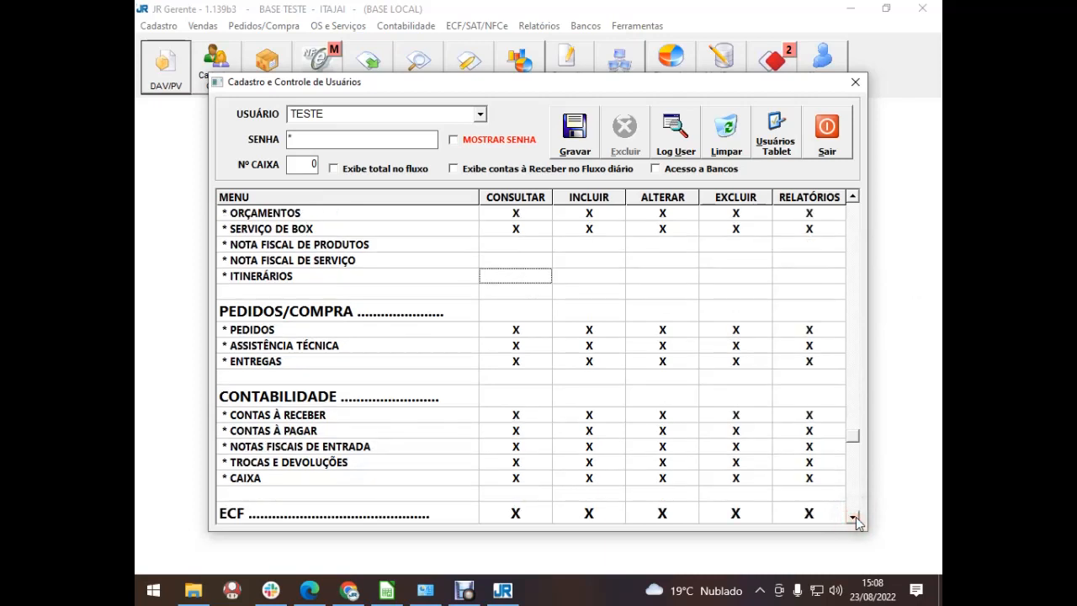
left_click(514, 330)
left_click(515, 346)
left_click(516, 362)
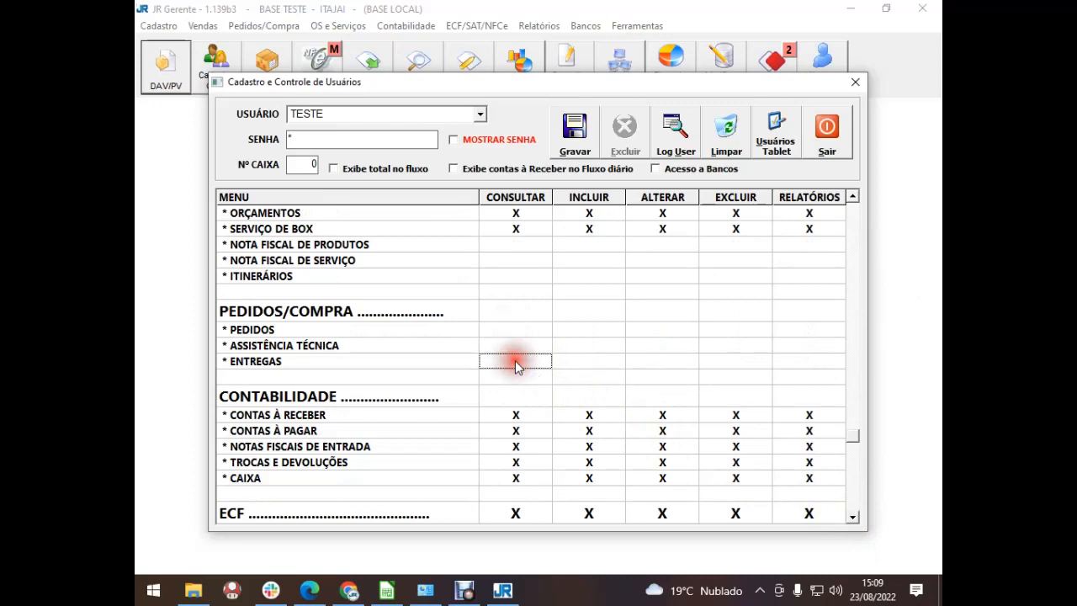
Remove every permission from Contas à Receber, Contas à Pagar, Notas Fiscais de Entrada and Trocas e Devoluções in the Contabilidade group
left_click(517, 417)
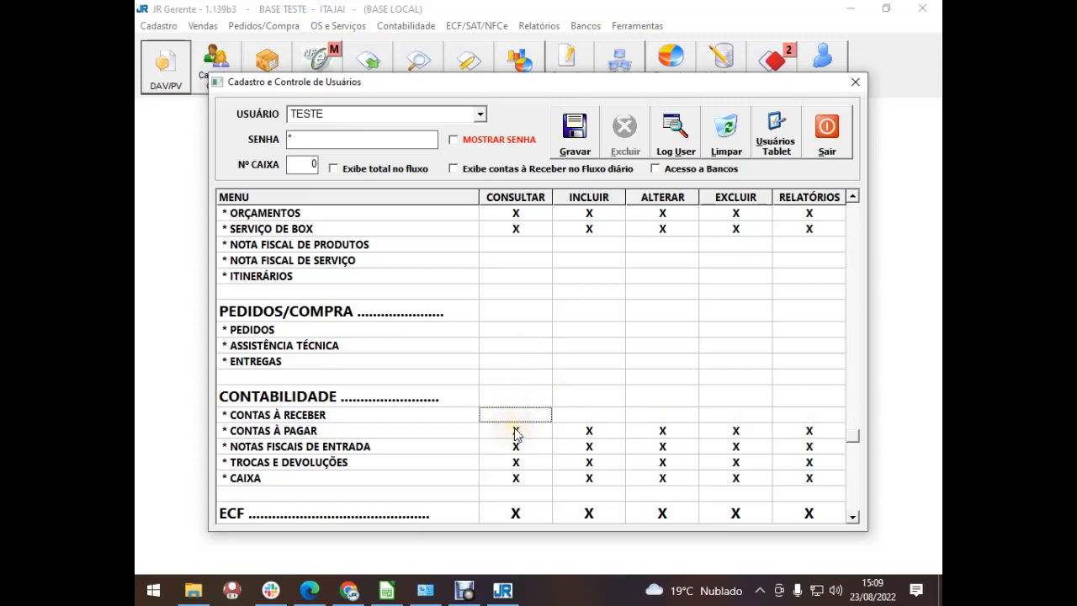
left_click(517, 432)
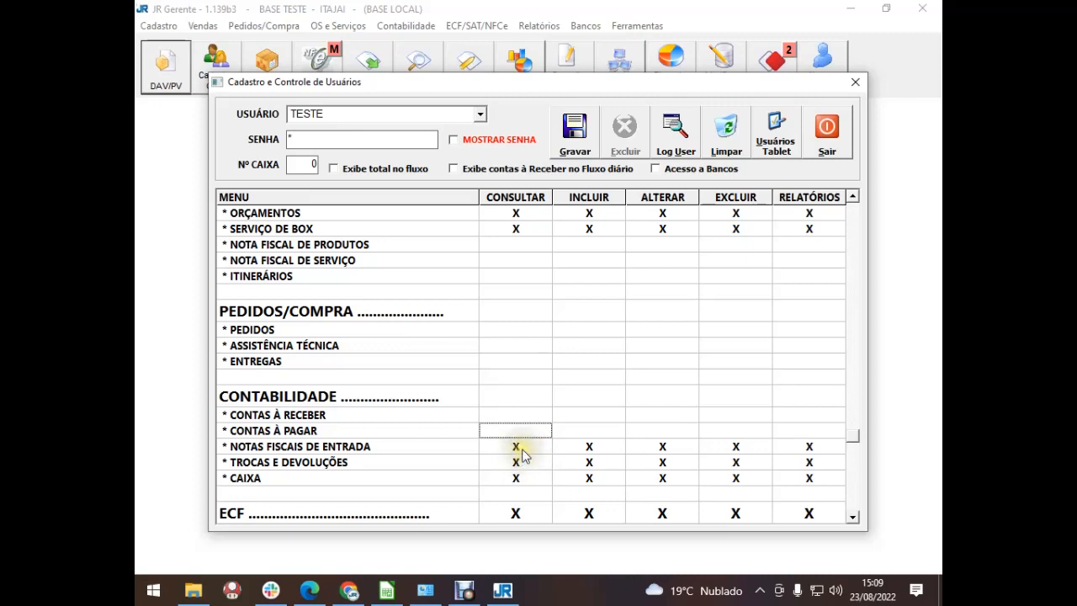
left_click(518, 447)
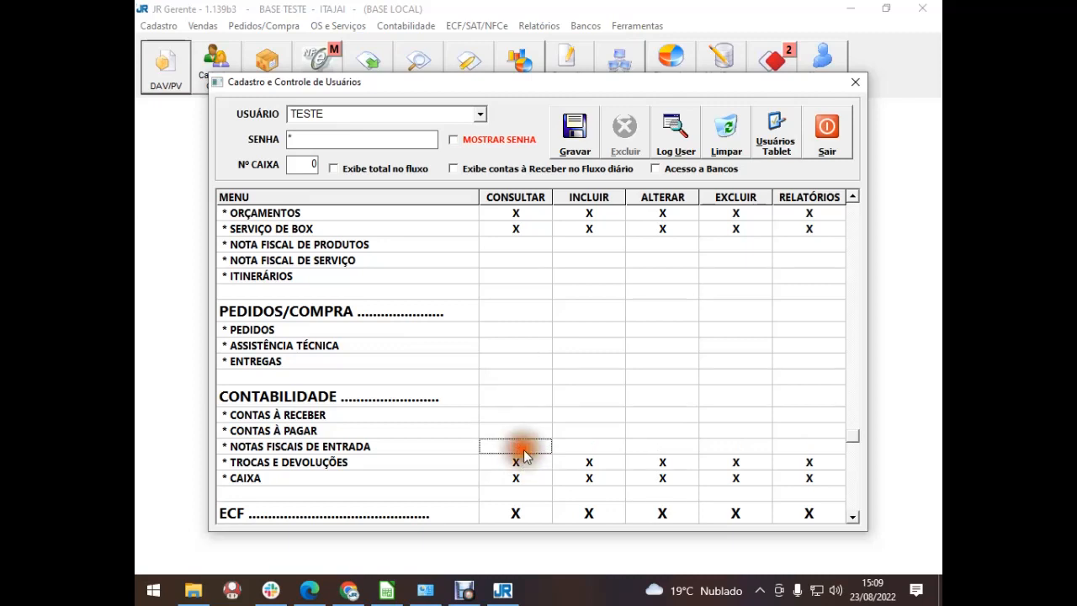
left_click(344, 468)
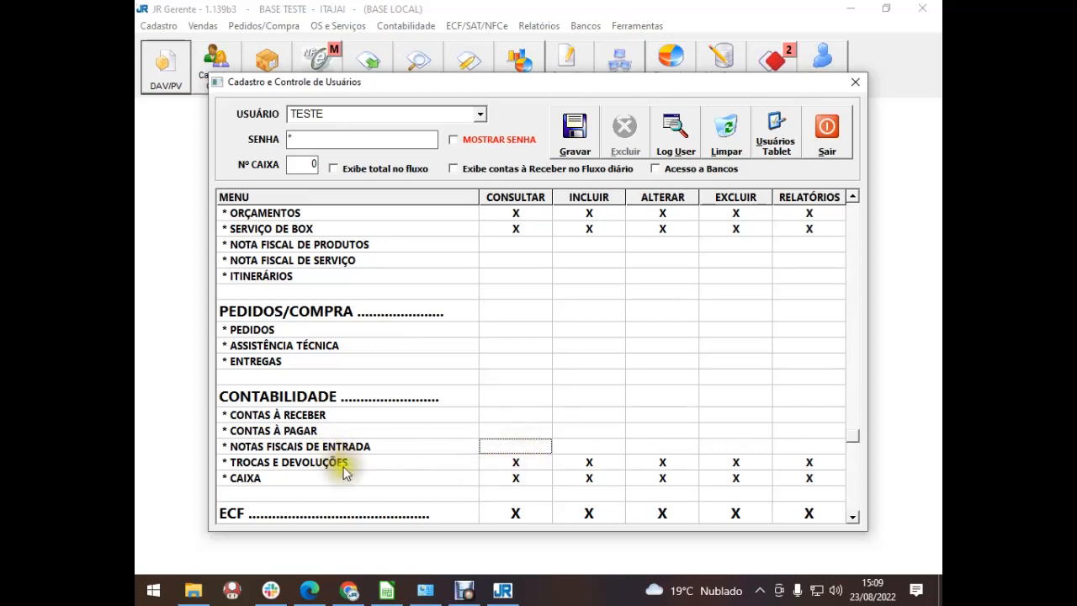
left_click(516, 466)
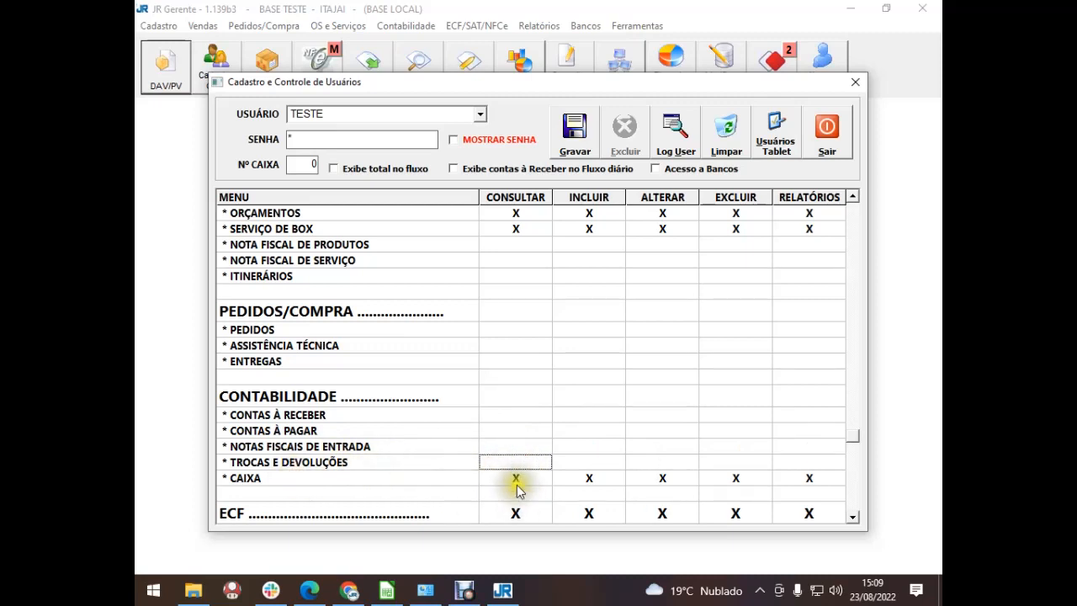
Remove every permission from Caixa, ECF and Ferramentas, and save the user TESTE
left_click(852, 517)
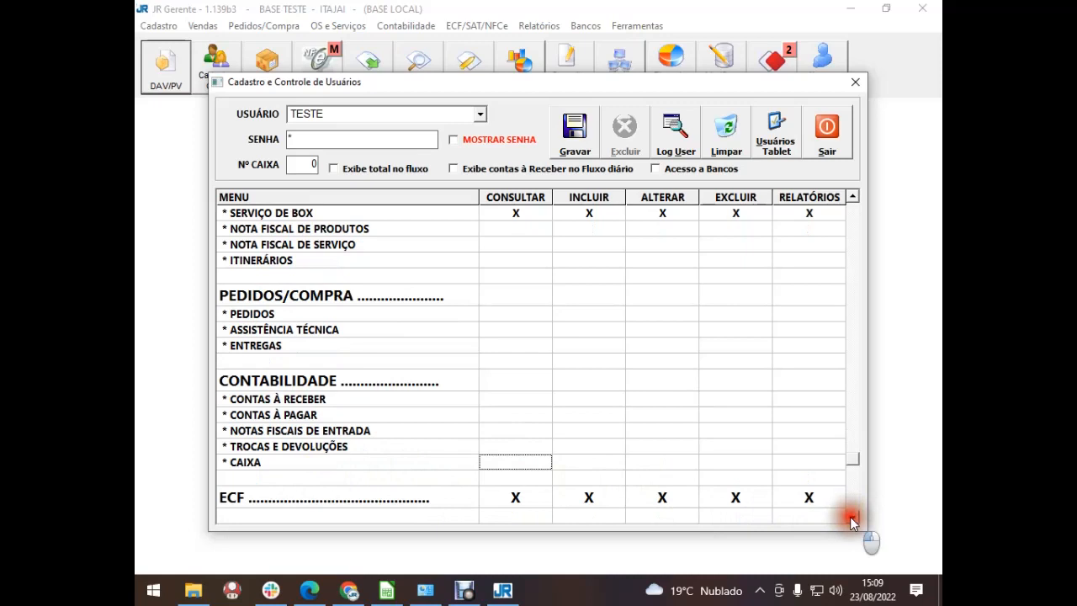
left_click(851, 517)
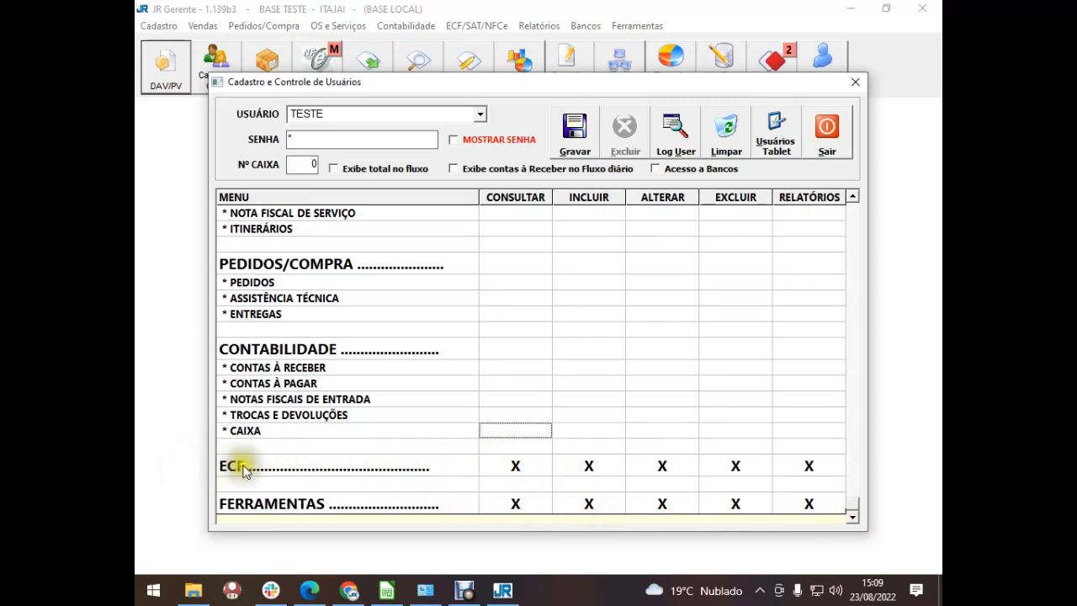
left_click(525, 475)
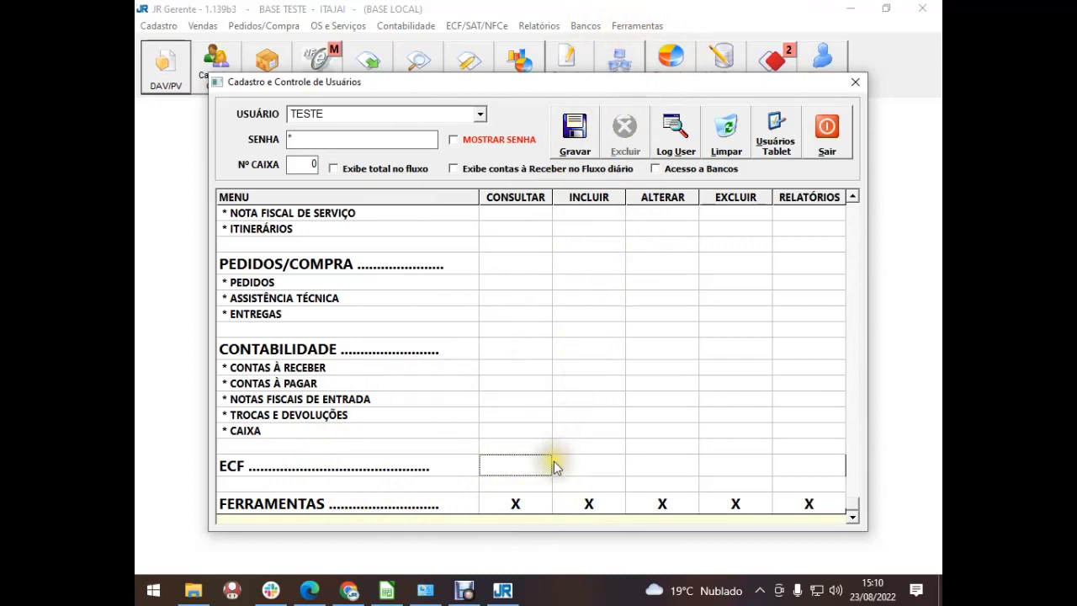
left_click(525, 503)
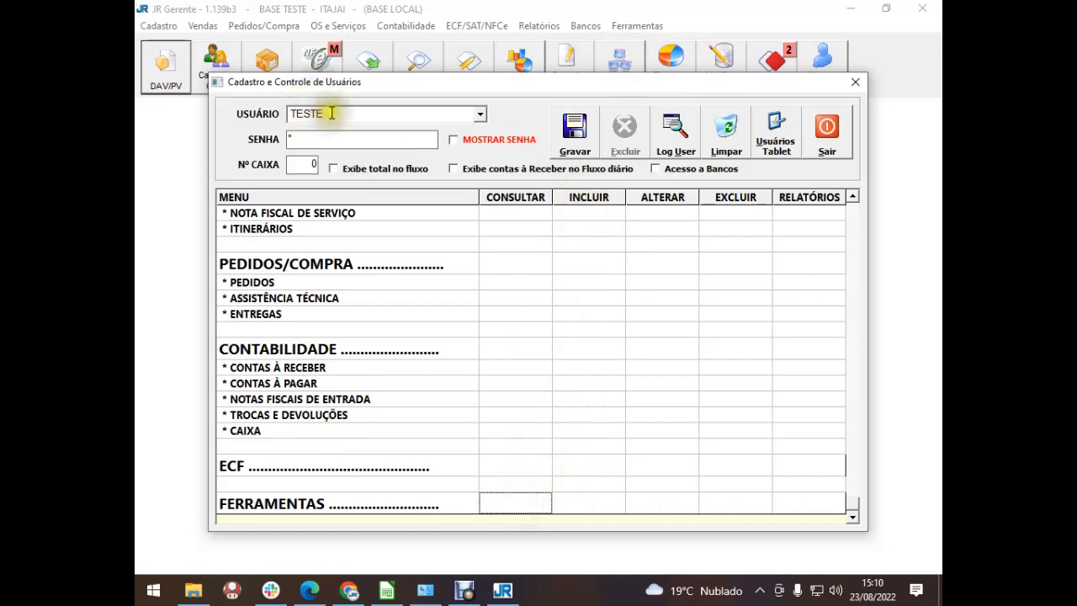
left_click(567, 139)
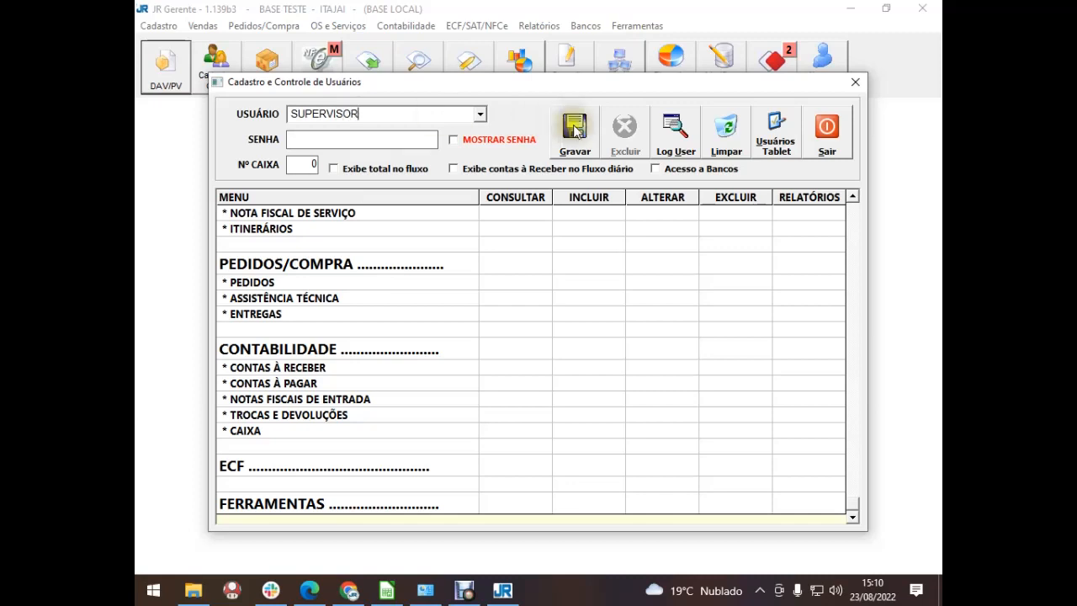
Save a new user SUPERVISOR with its password and full permissions, and exit the program
left_click(394, 141)
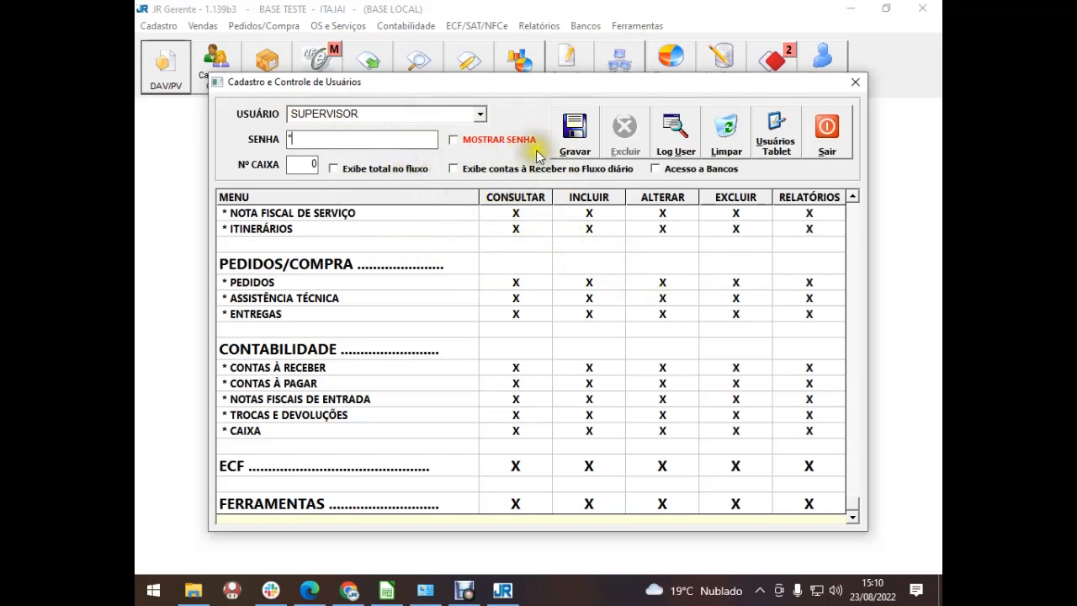
left_click(572, 148)
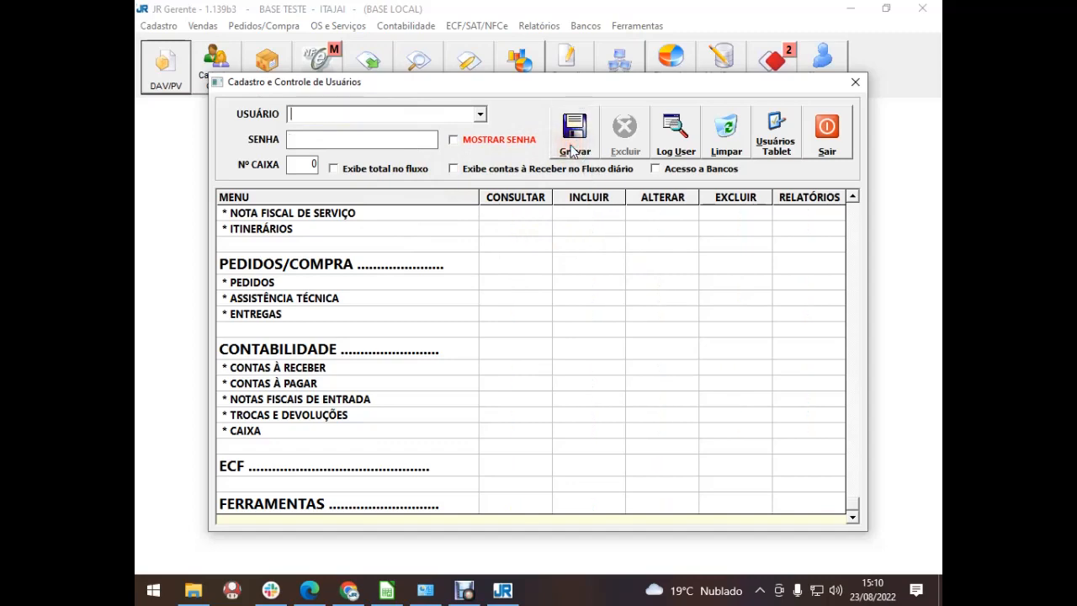
left_click(828, 141)
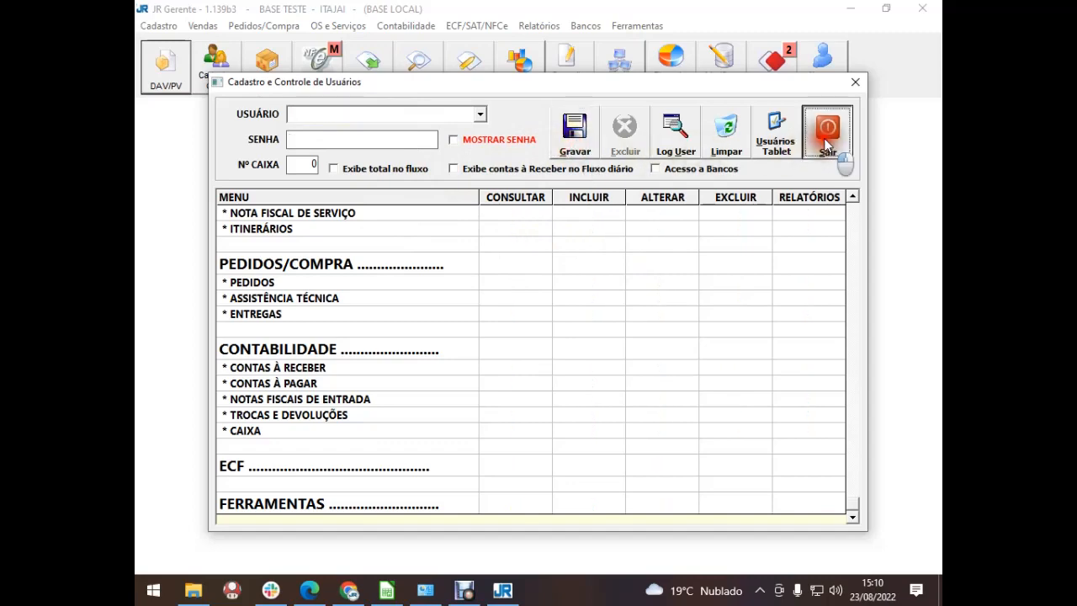
left_click(923, 8)
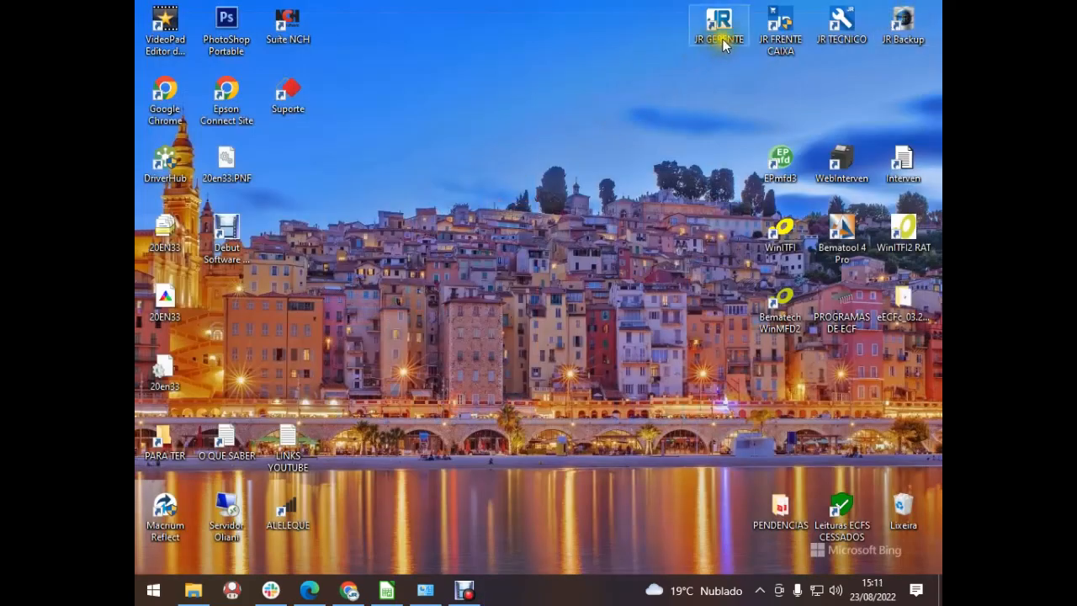
Restart JR Gerente on the BASE LOCAL connection and log in as TESTE with the account password
double_click(720, 33)
double_click(431, 294)
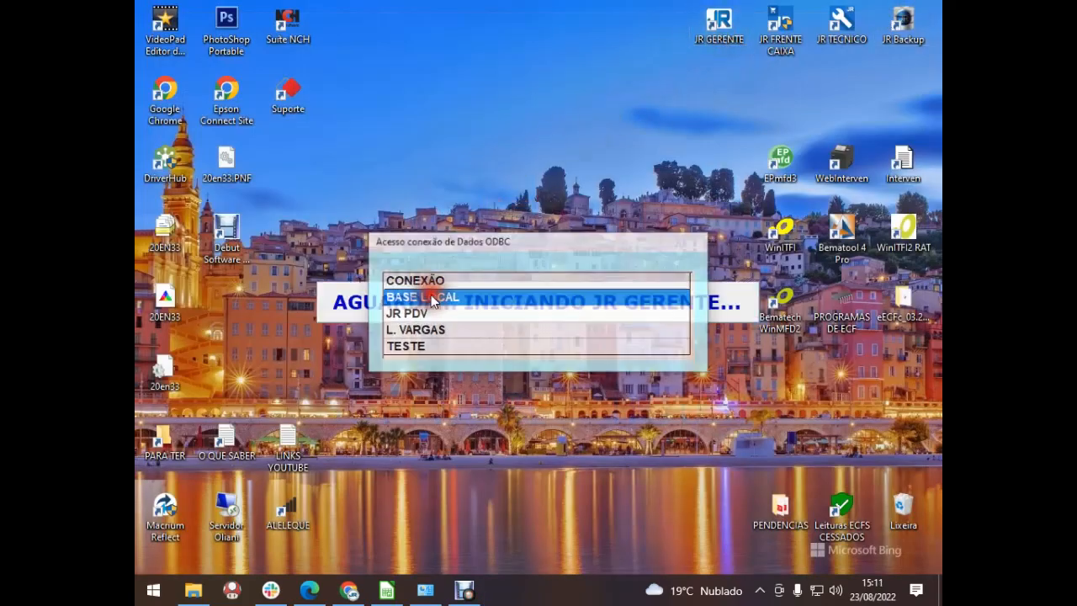
left_click(568, 279)
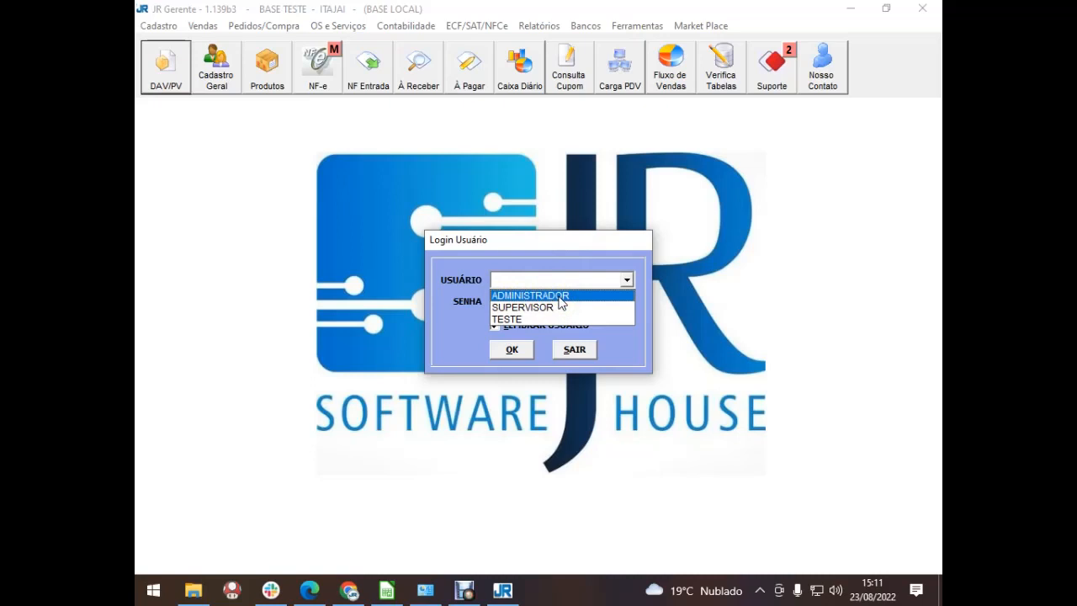
left_click(510, 319)
left_click(513, 301)
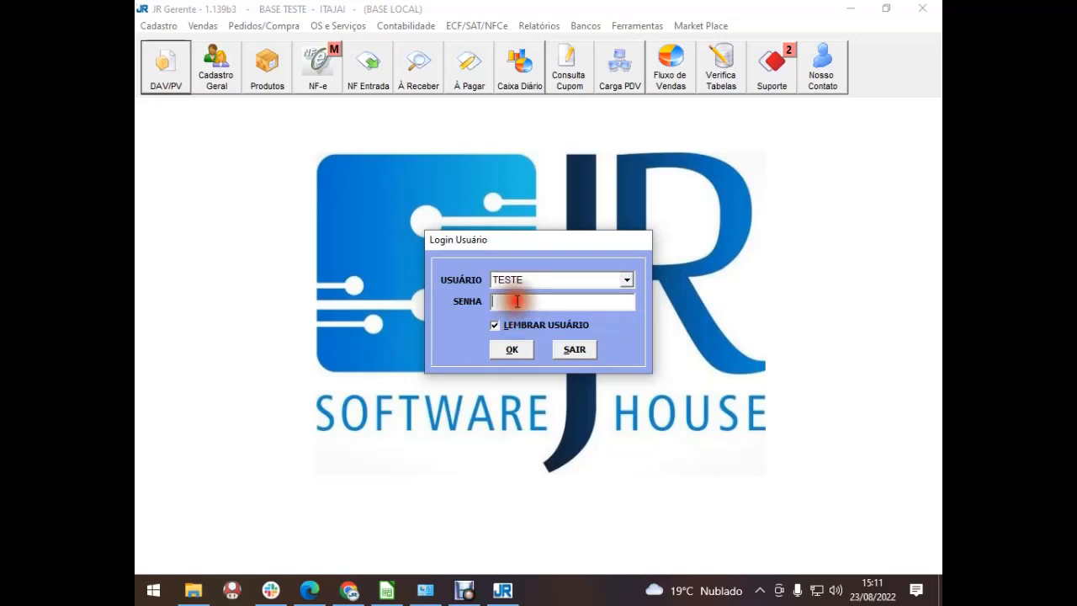
left_click(511, 348)
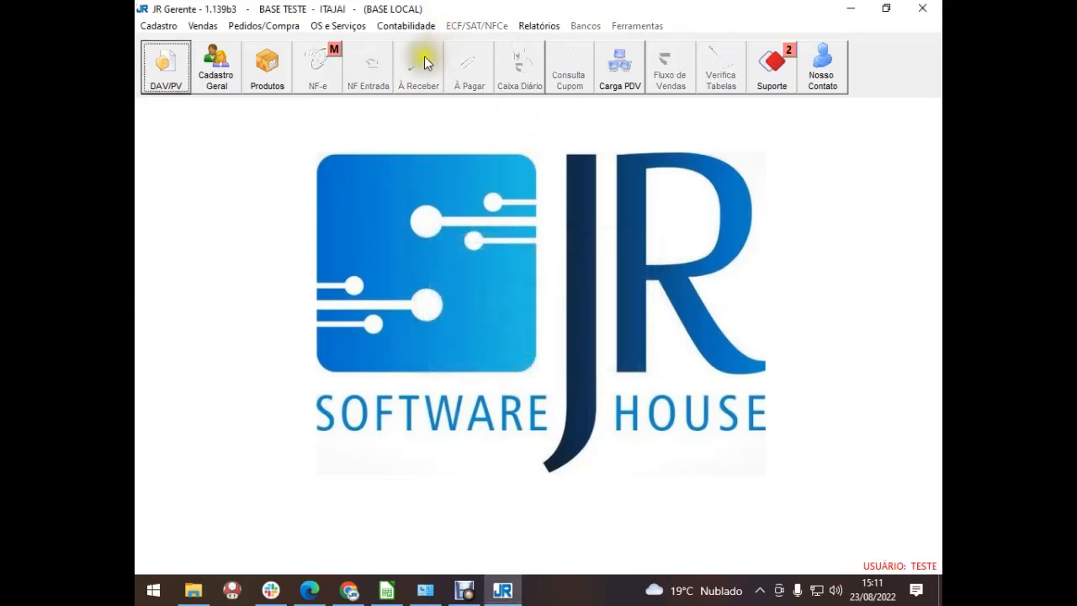
Examine which OS e Serviços and Cadastro entries TESTE can access, and view the Nosso Contato information
left_click(337, 25)
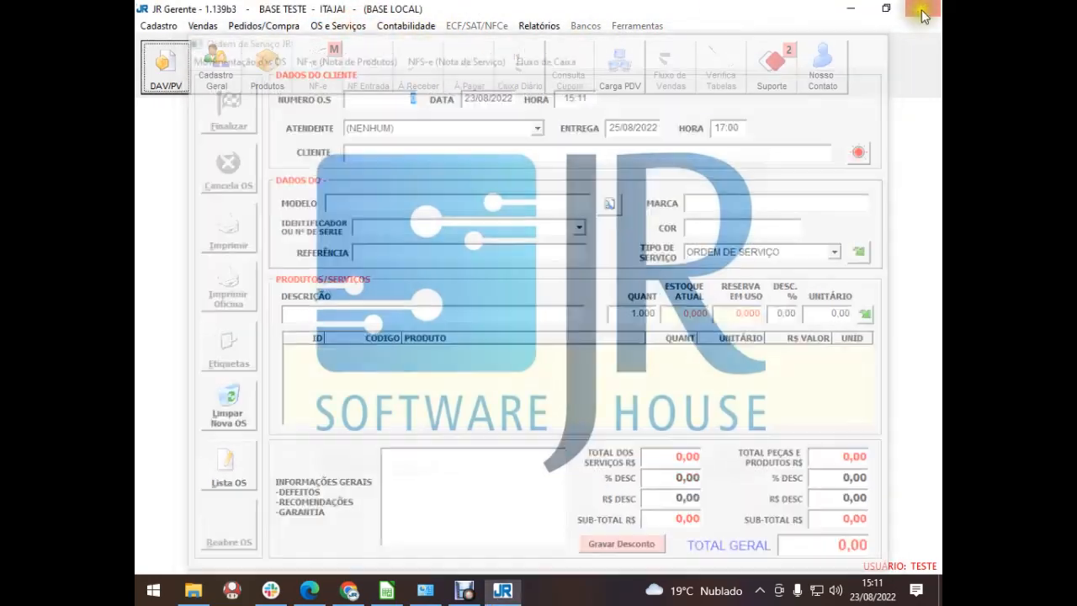
left_click(152, 26)
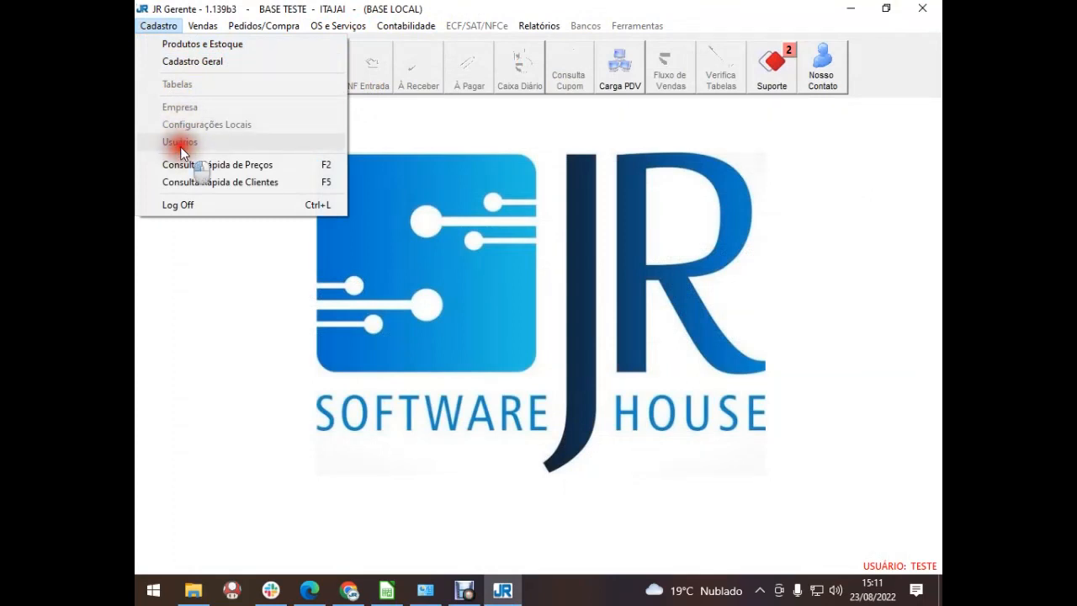
left_click(152, 28)
left_click(150, 28)
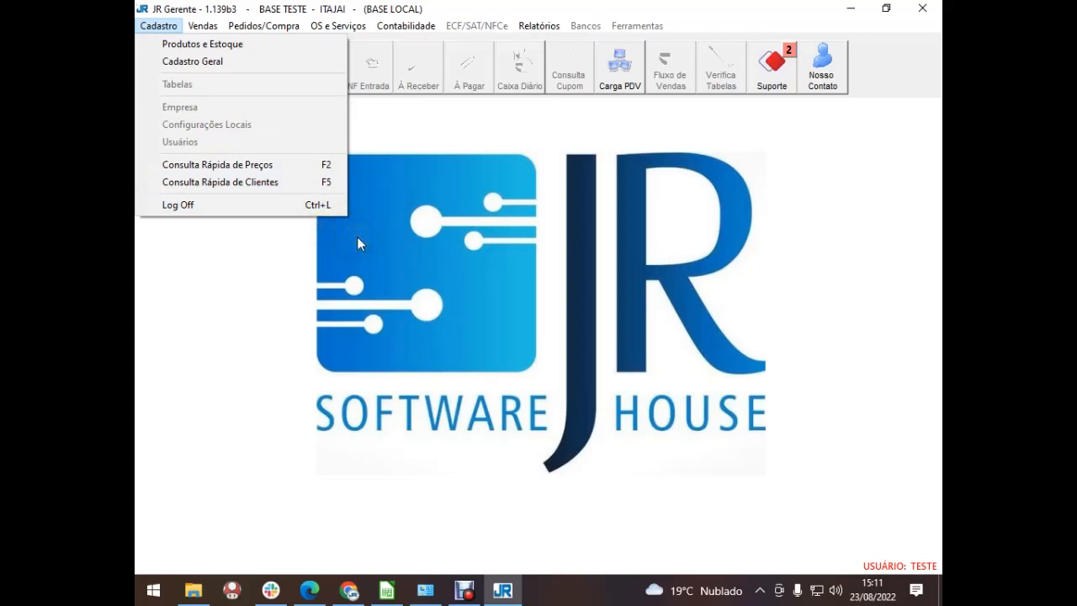
left_click(296, 212)
left_click(589, 150)
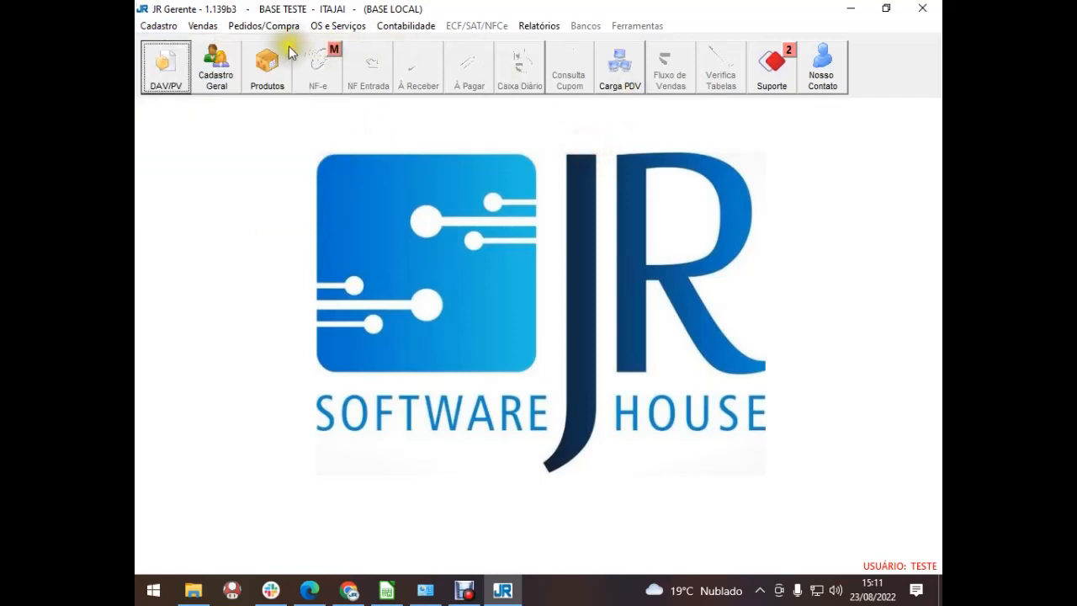
left_click(818, 65)
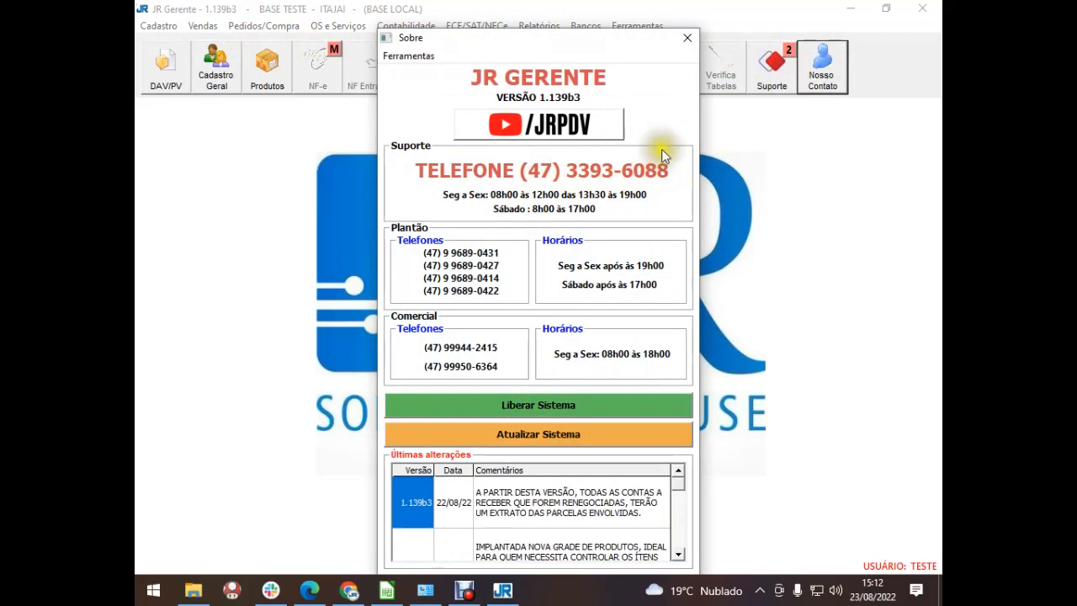
left_click(687, 38)
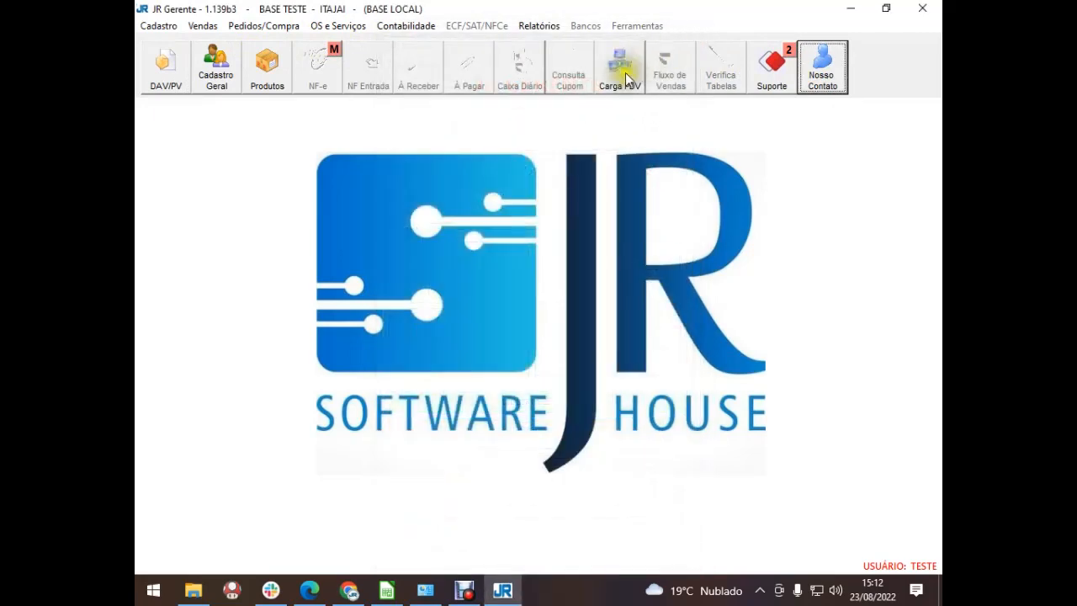
Log off TESTE and log in as SUPERVISOR with the account password
left_click(168, 25)
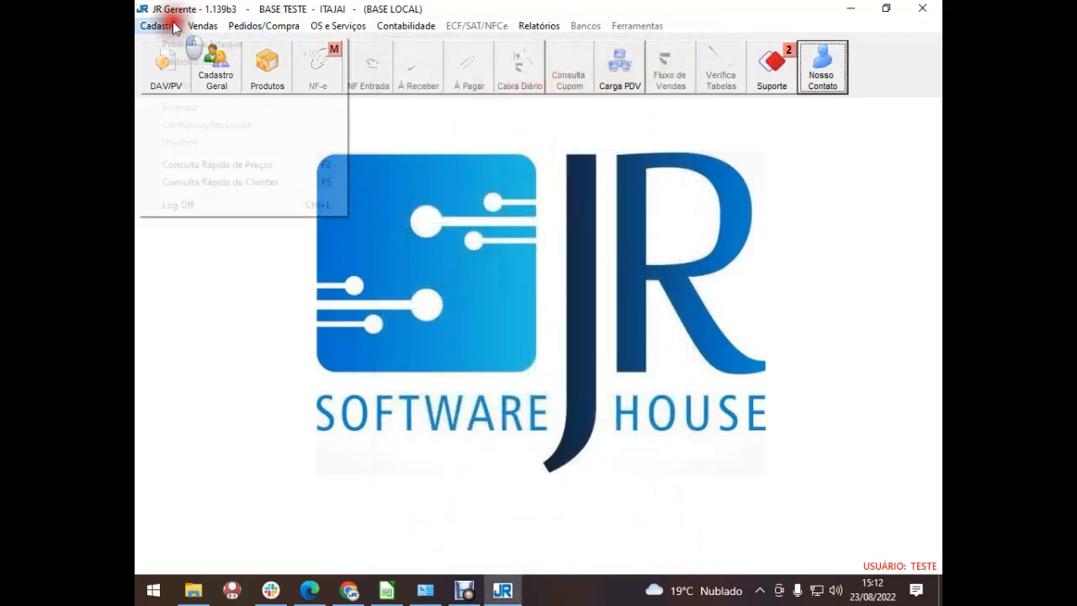
left_click(234, 206)
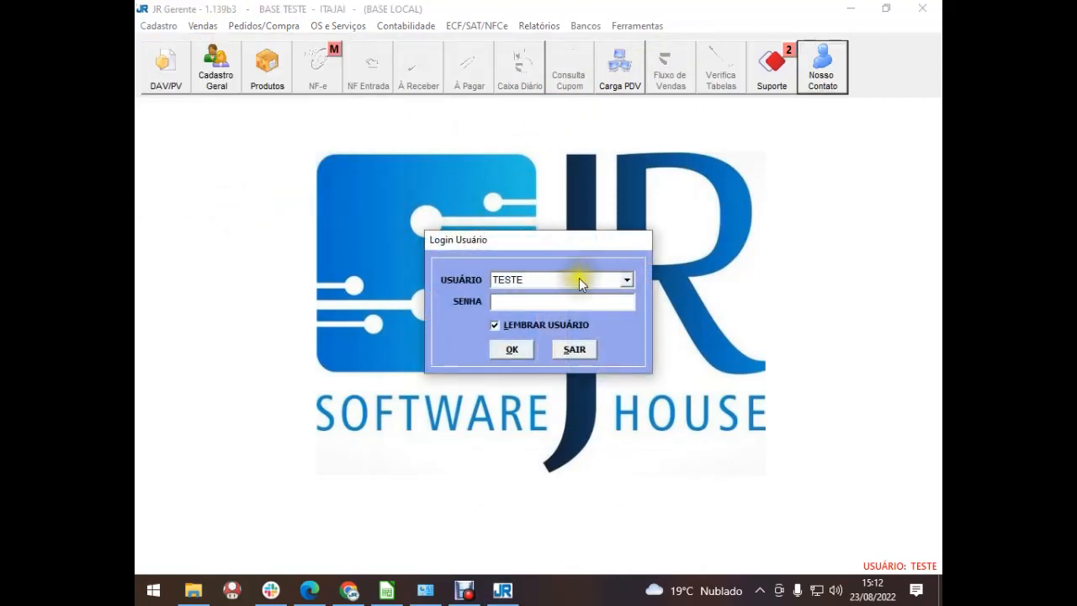
left_click(563, 280)
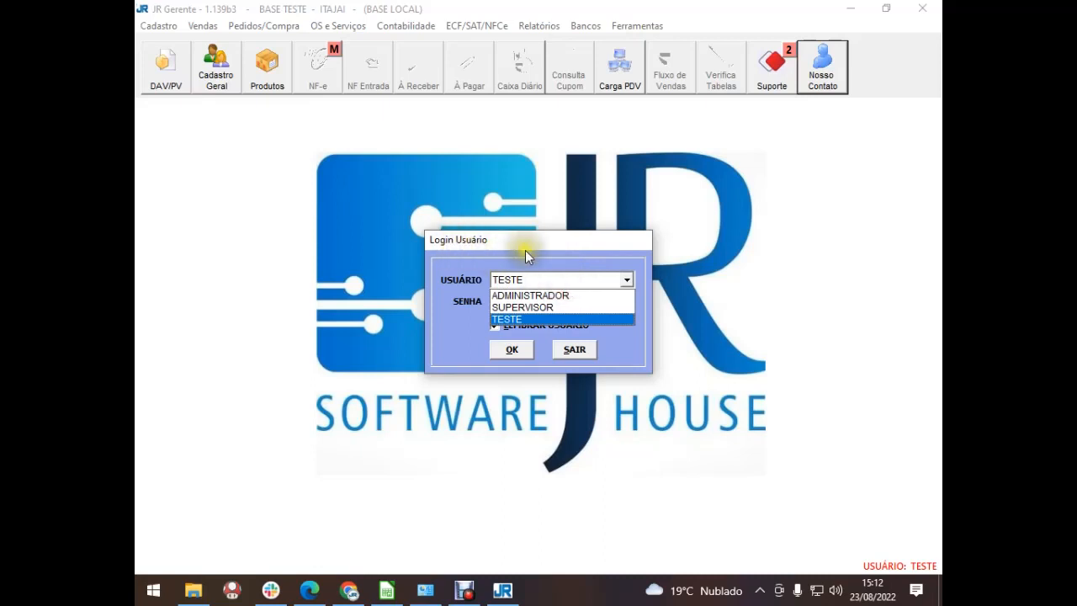
left_click(531, 307)
left_click(531, 303)
type("*")
left_click(513, 348)
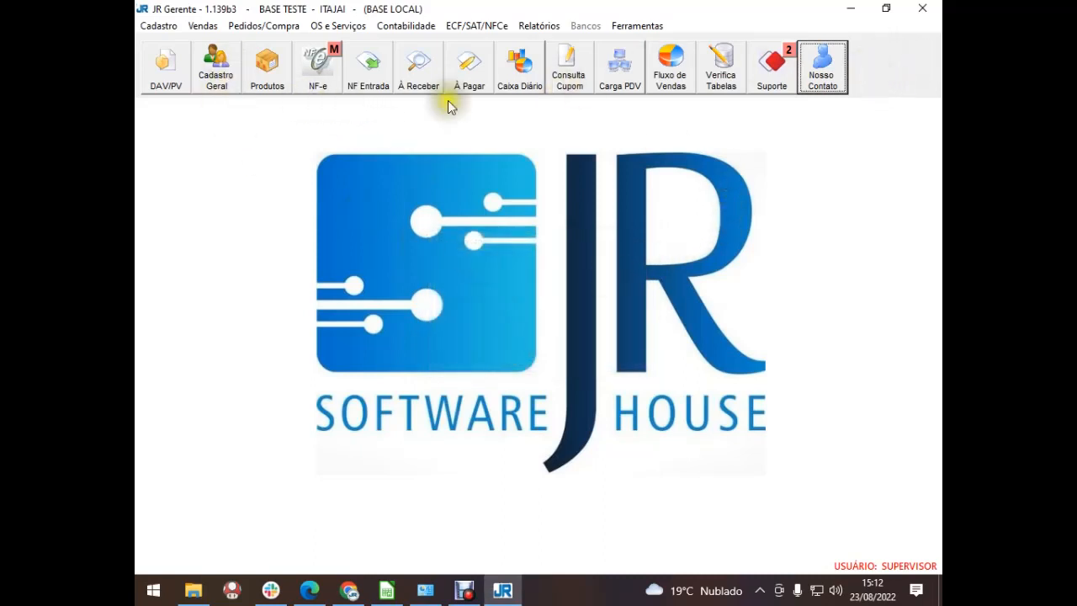
Review the user activity log for all users and screens from the user registration window, and close both windows
left_click(165, 32)
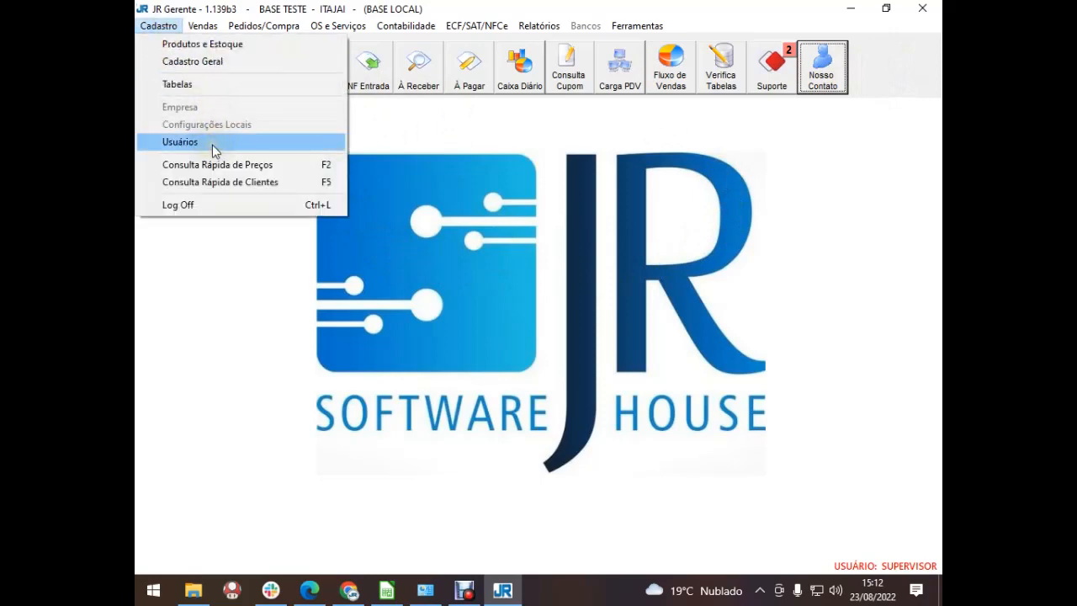
left_click(212, 145)
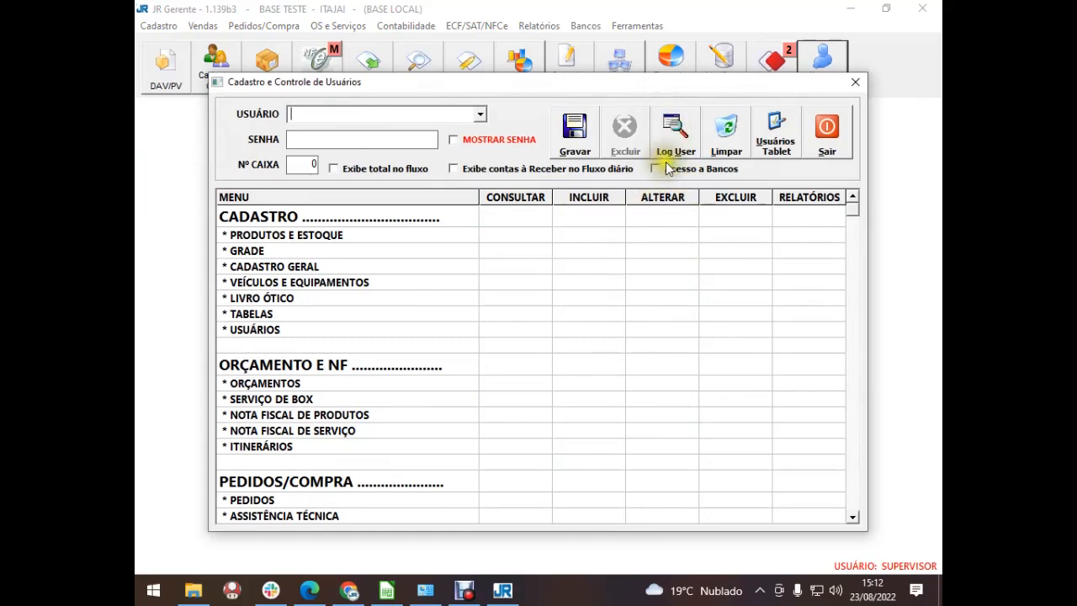
left_click(673, 135)
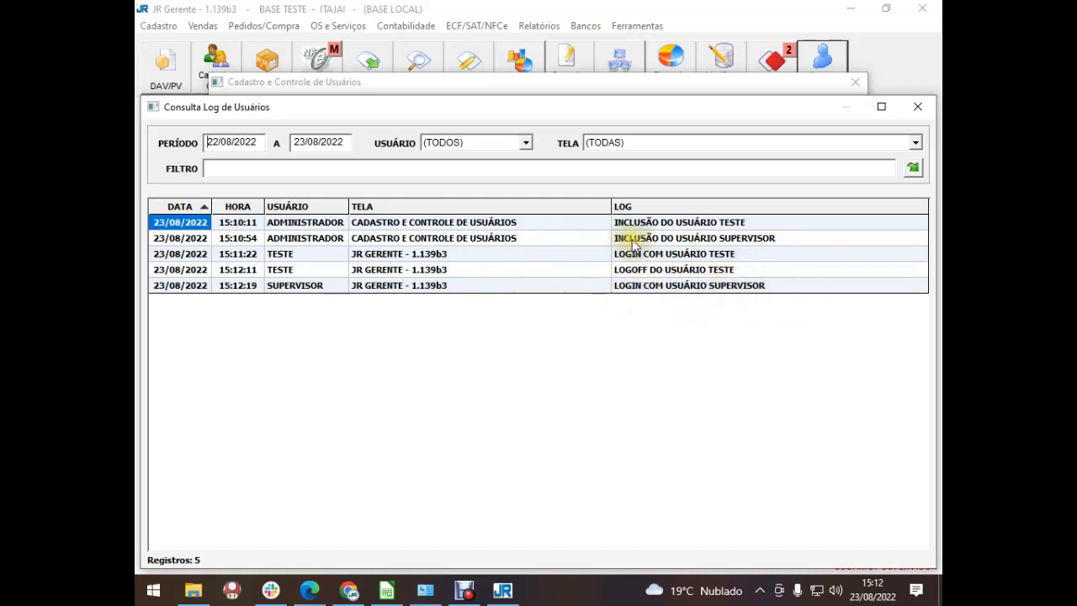
left_click(917, 108)
left_click(855, 82)
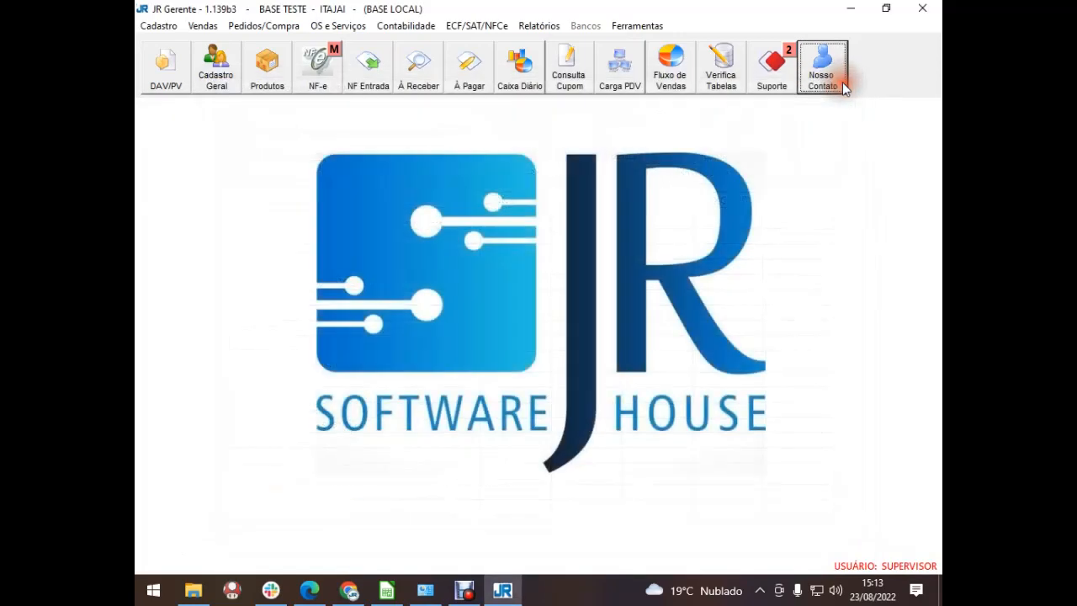
Open the product ALAVANCA CAMBIO COMUM NYLON JKS - SEM CABOS for maintenance from the quick price lookup
left_click(253, 90)
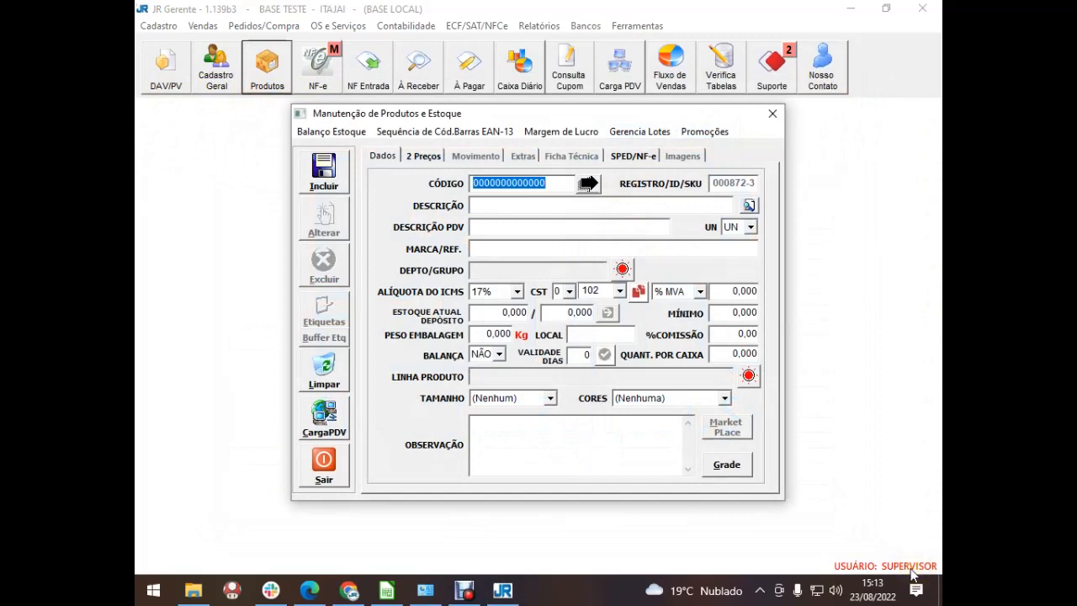
key("Escape")
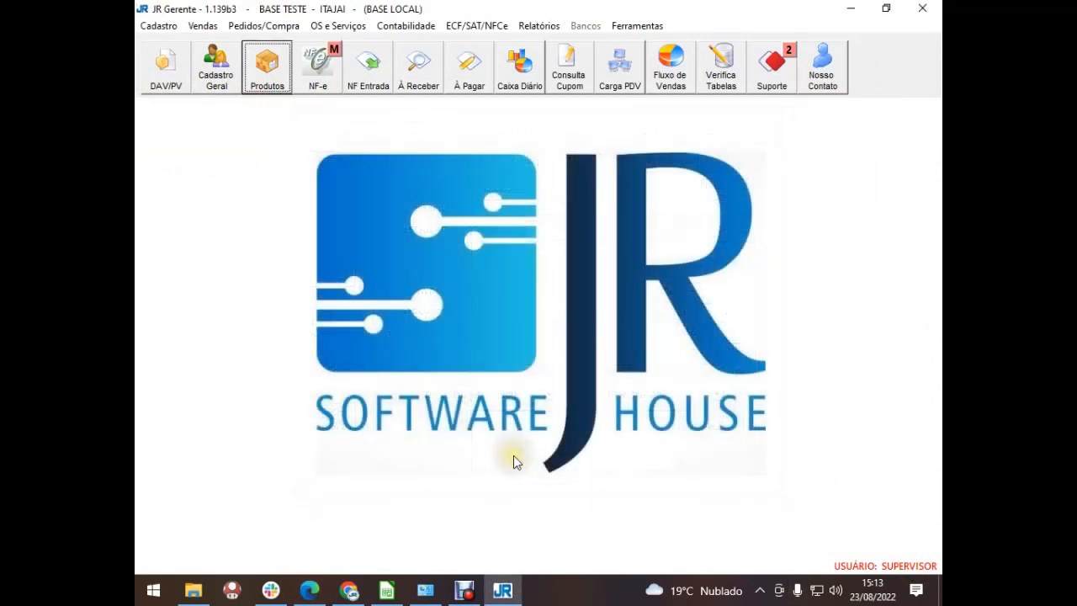
key("F5")
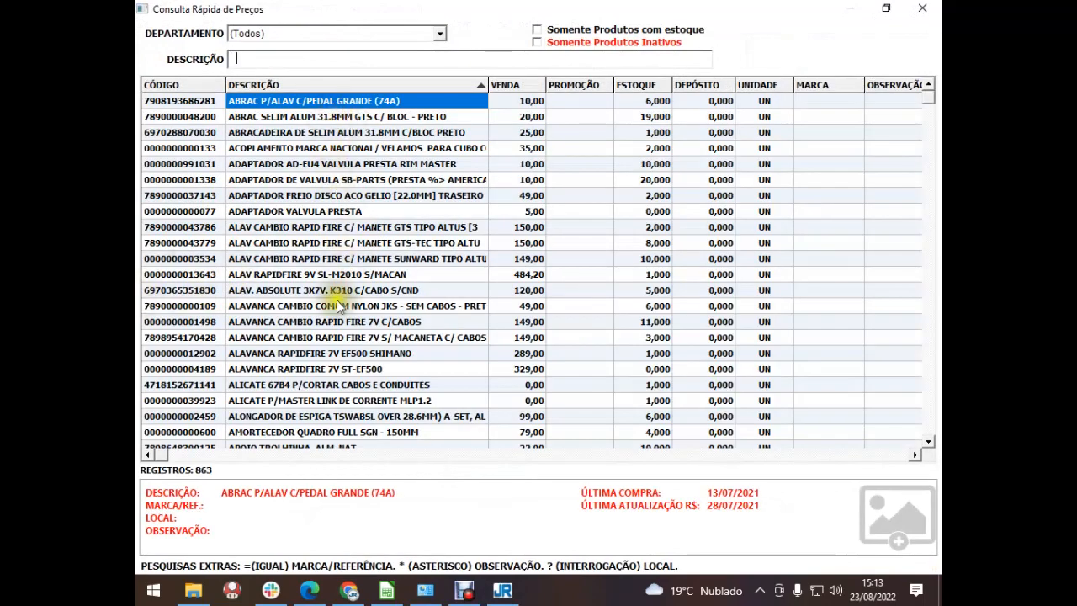
double_click(286, 308)
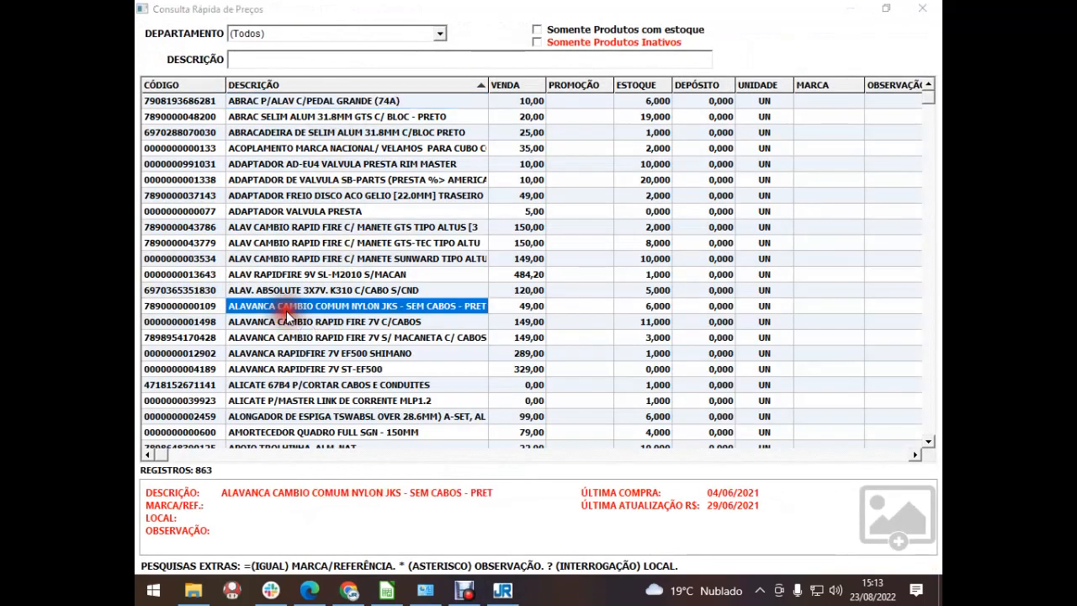
left_click(632, 343)
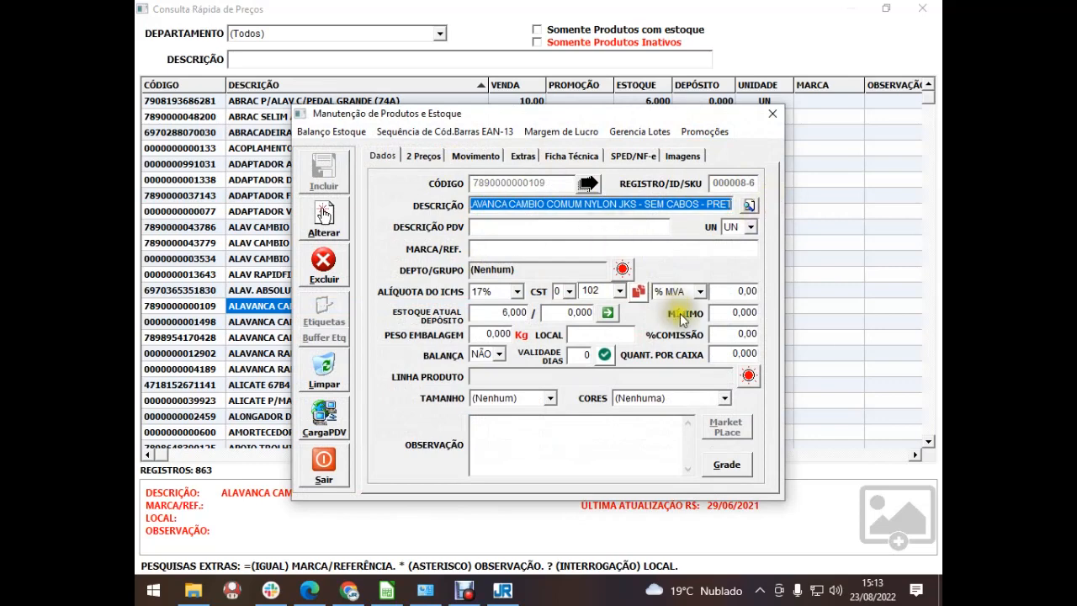
Set the product's Preço de Venda to 55,00 and save the change
left_click(423, 156)
left_click(539, 391)
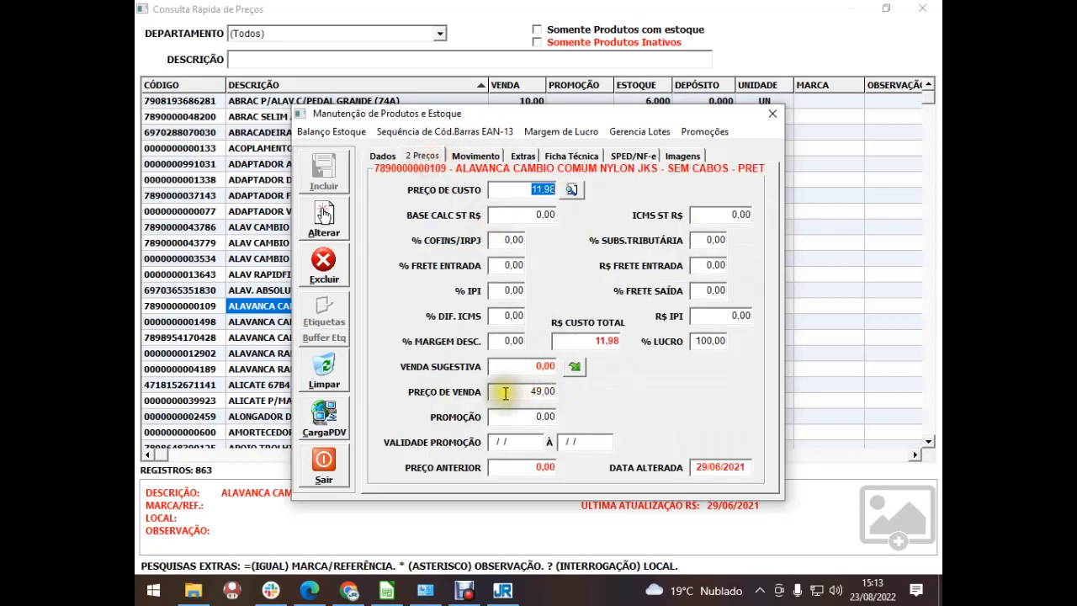
type("55")
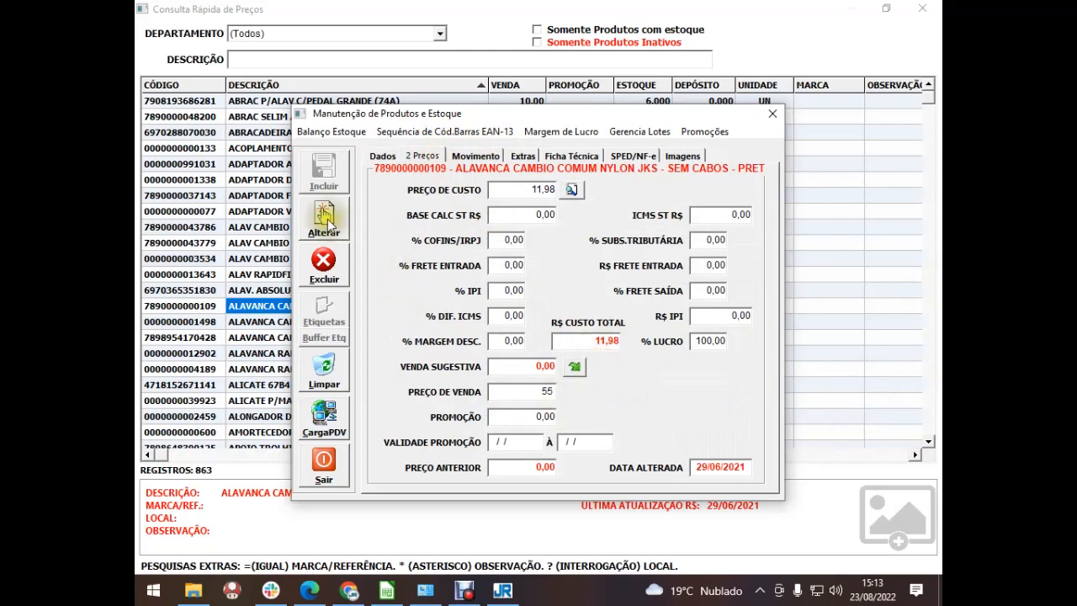
left_click(324, 219)
left_click(636, 346)
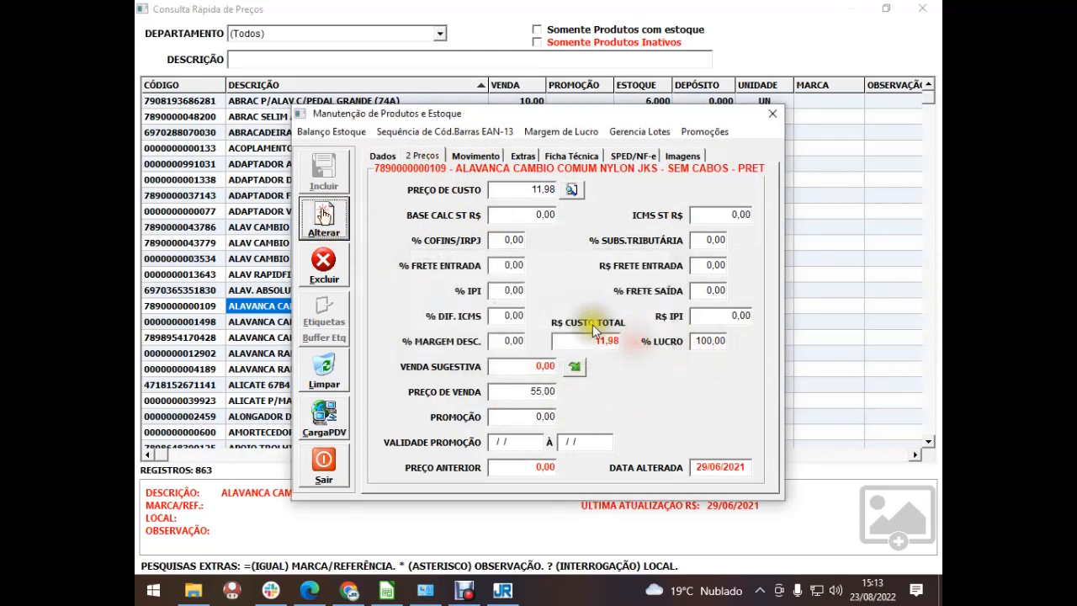
Apply the alteration to the product ALAVANCA CAMBIO COMUM NYLON JKS - SEM CABOS and close the quick price lookup
left_click(343, 224)
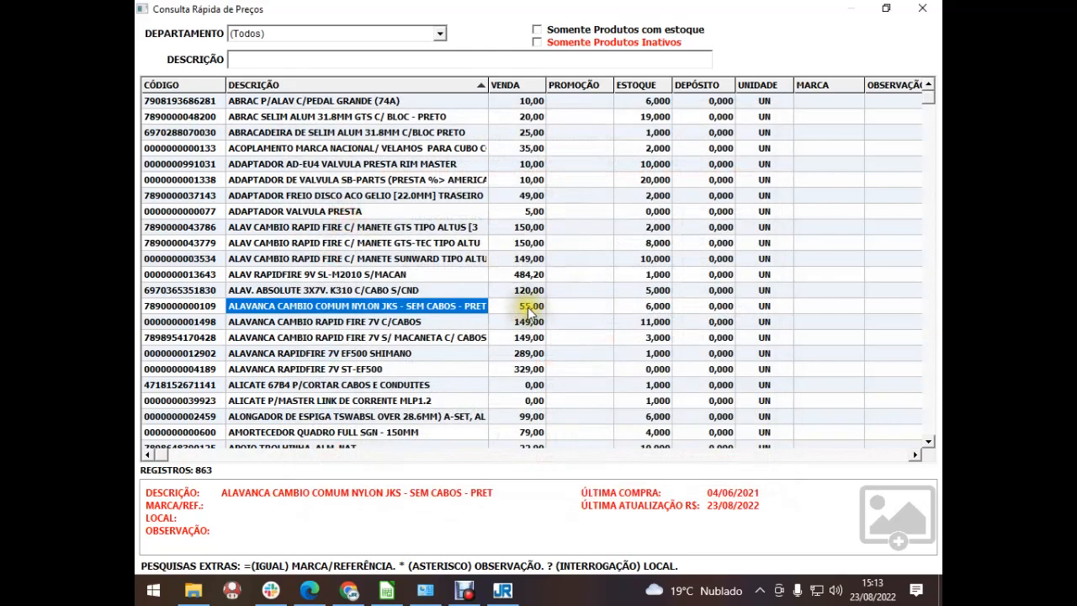
left_click(923, 8)
Check the user log from user registration for the record of SUPERVISOR's product alteration, and close the log and registration windows
left_click(159, 26)
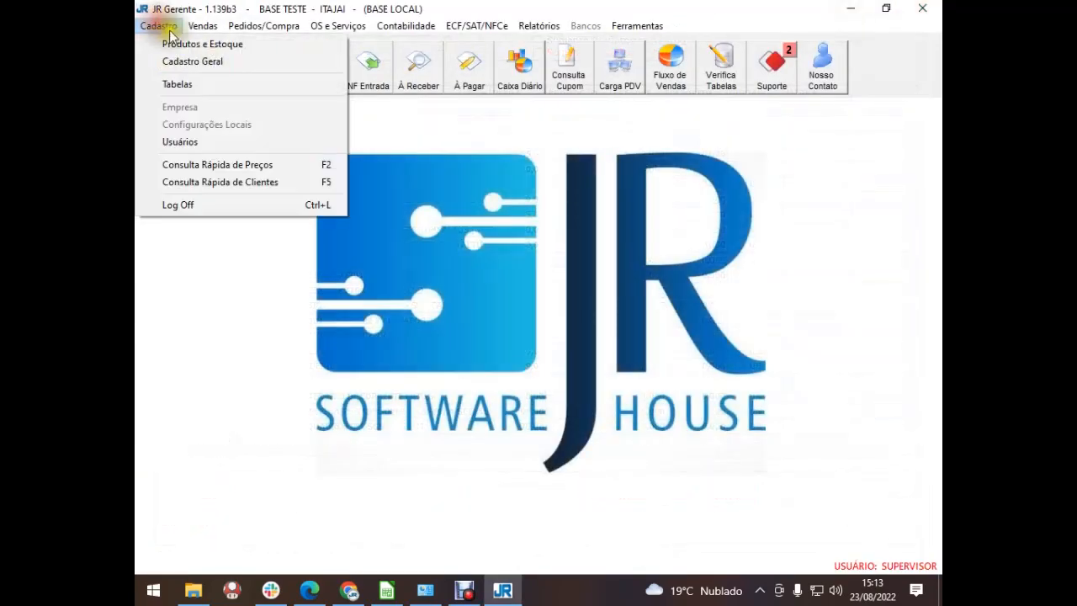
left_click(204, 140)
left_click(673, 135)
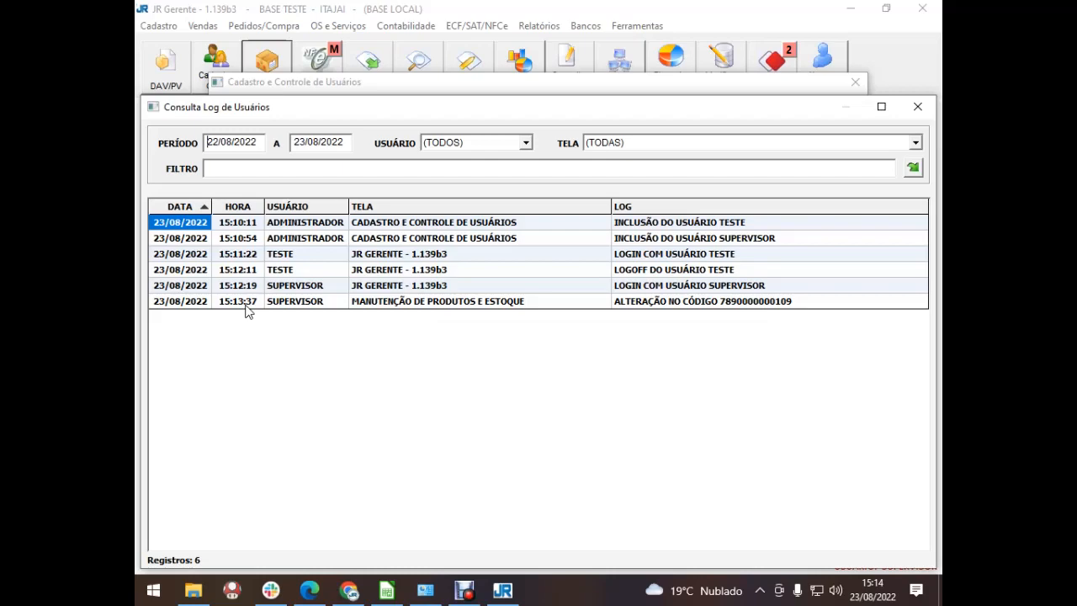
left_click(917, 106)
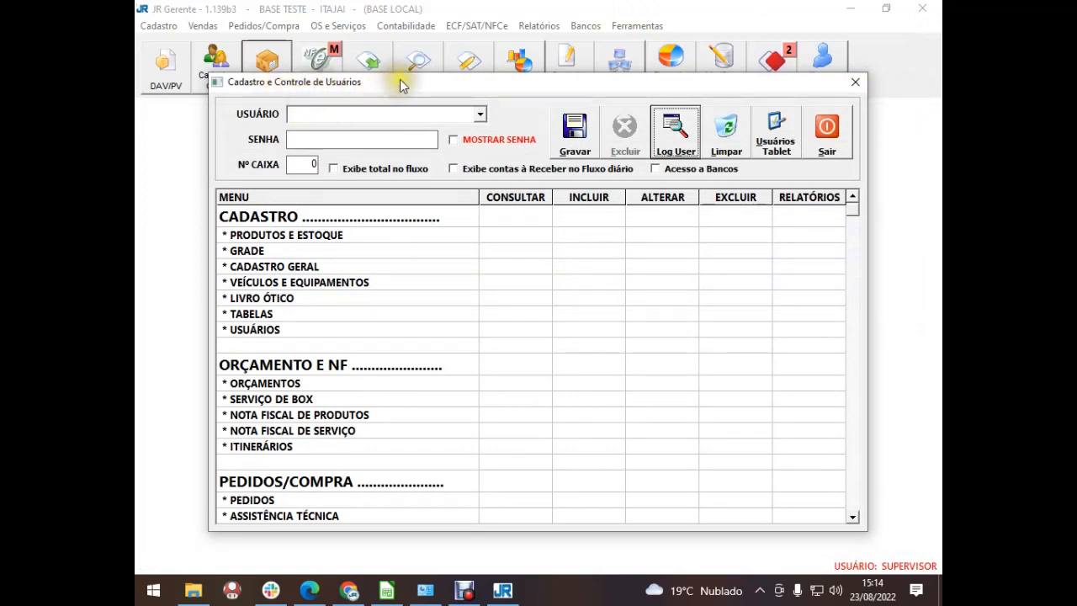
left_click(857, 82)
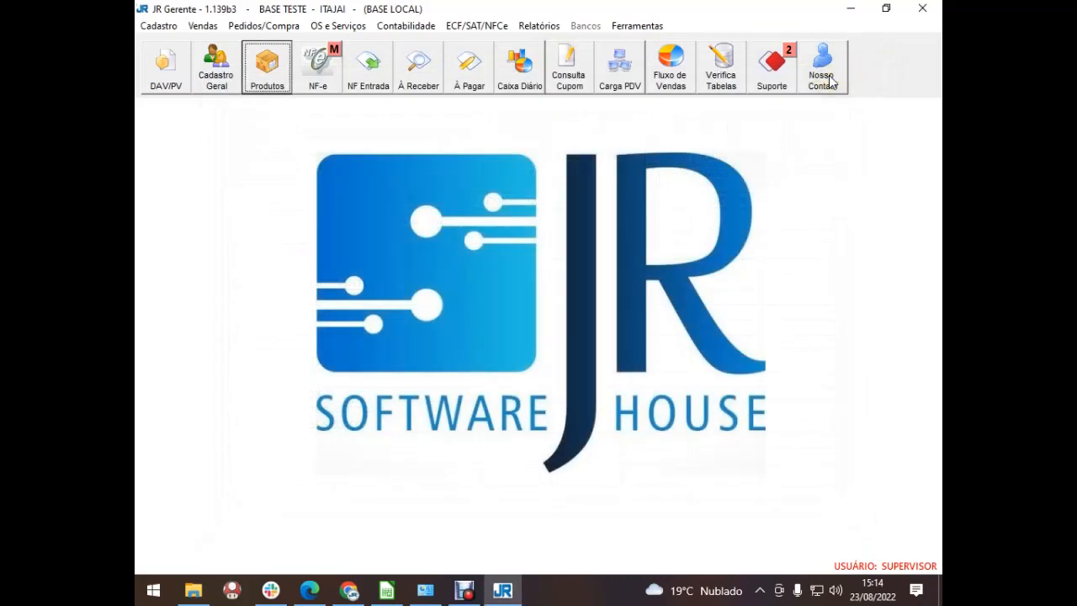
Open the company's contact and support information
left_click(830, 81)
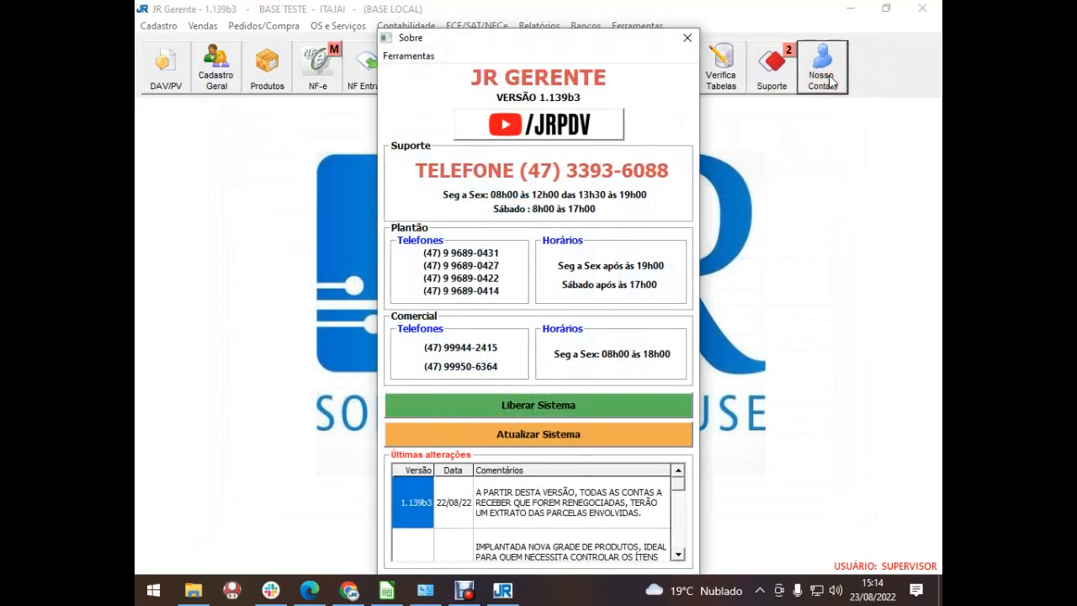